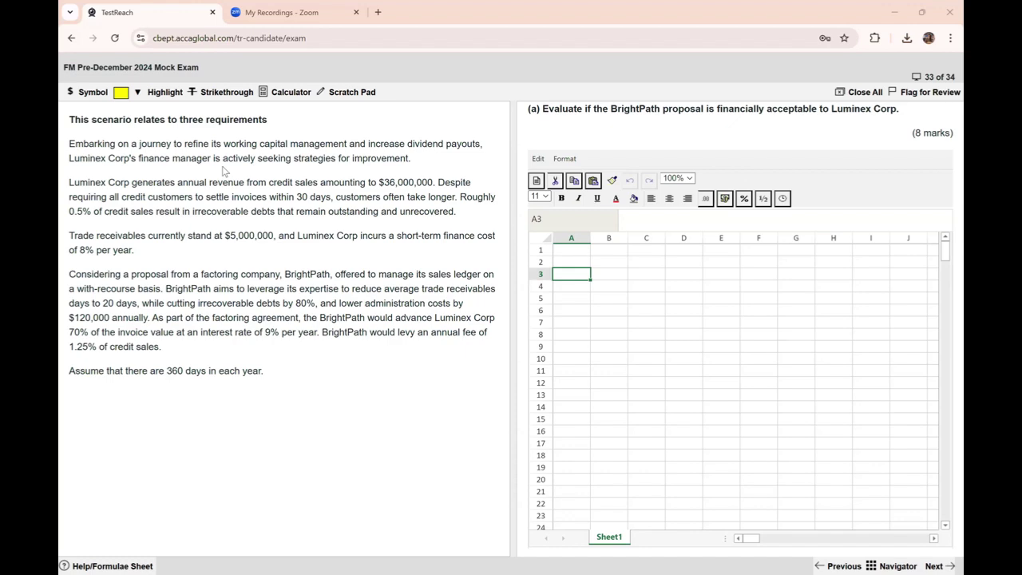
# Step: Switch to the FM Dec'24 Mock workbook in Excel and examine the credit sales revenue row on the Q33 sheet
pyautogui.hotkey('alt', 'Tab')
pyautogui.click(219, 193)
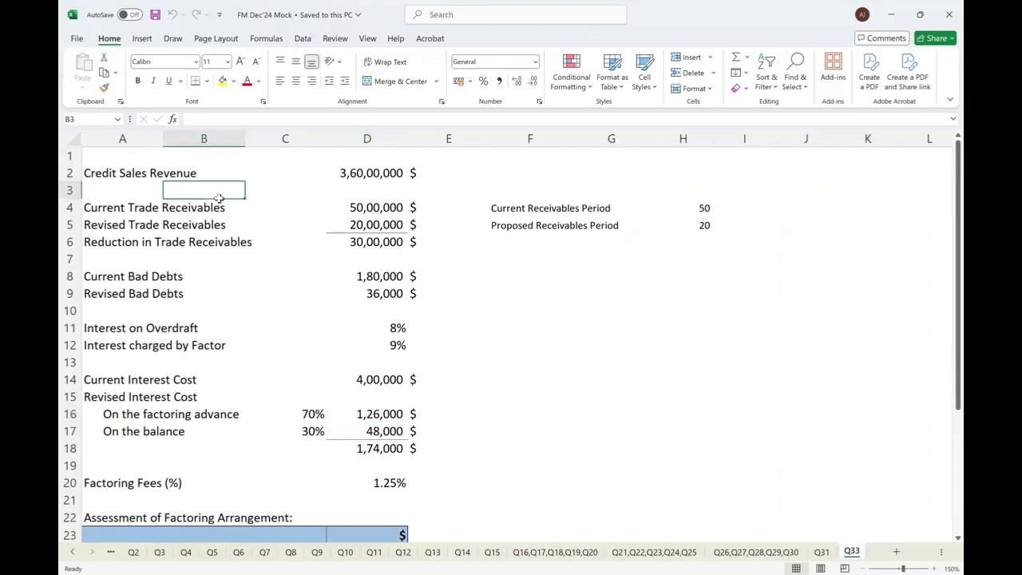
pyautogui.moveTo(127, 173); pyautogui.dragTo(375, 173)
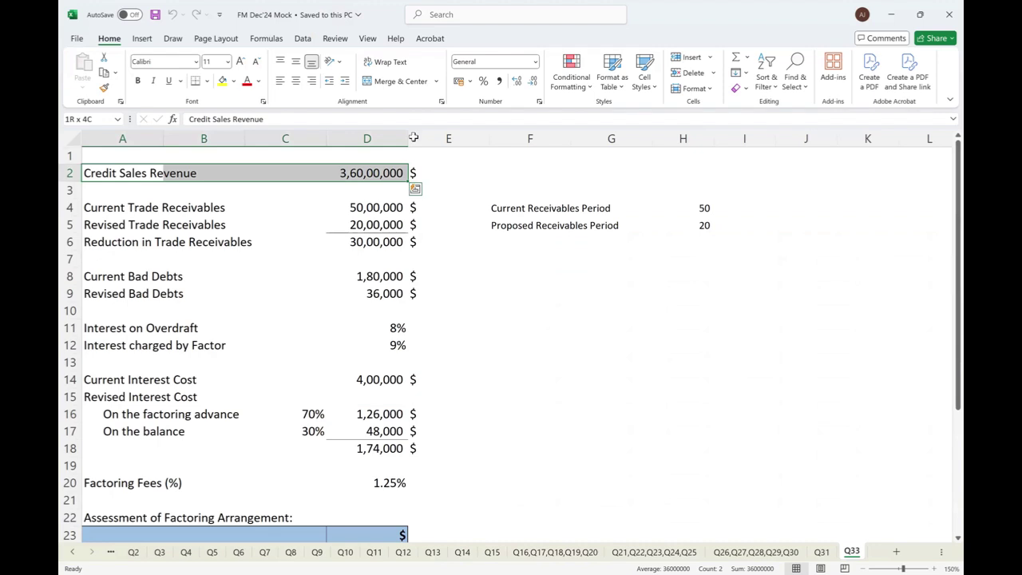
pyautogui.press('Right')
pyautogui.press('Right')
pyautogui.press('Right')
pyautogui.press('Right')
pyautogui.press('Left')
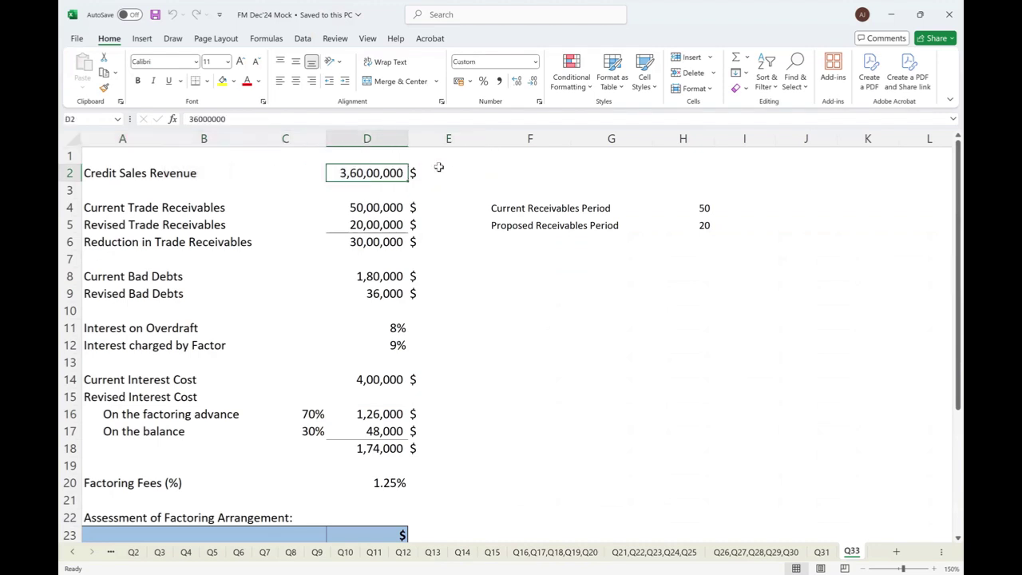
# Step: Examine the current trade receivables in D4 and inspect the formula for the current receivables period in H4
pyautogui.click(297, 206)
pyautogui.press('Right')
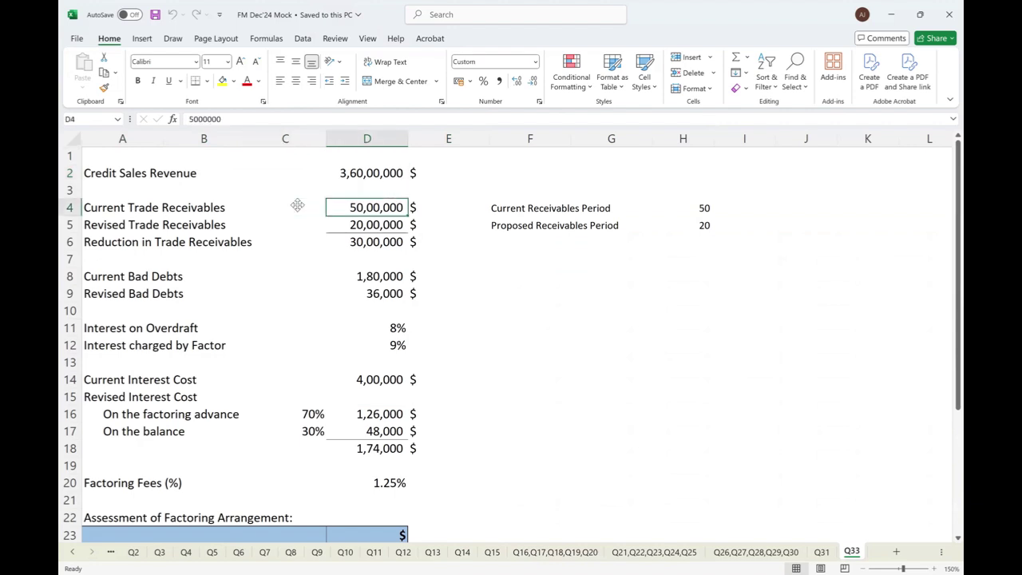
pyautogui.press('Down')
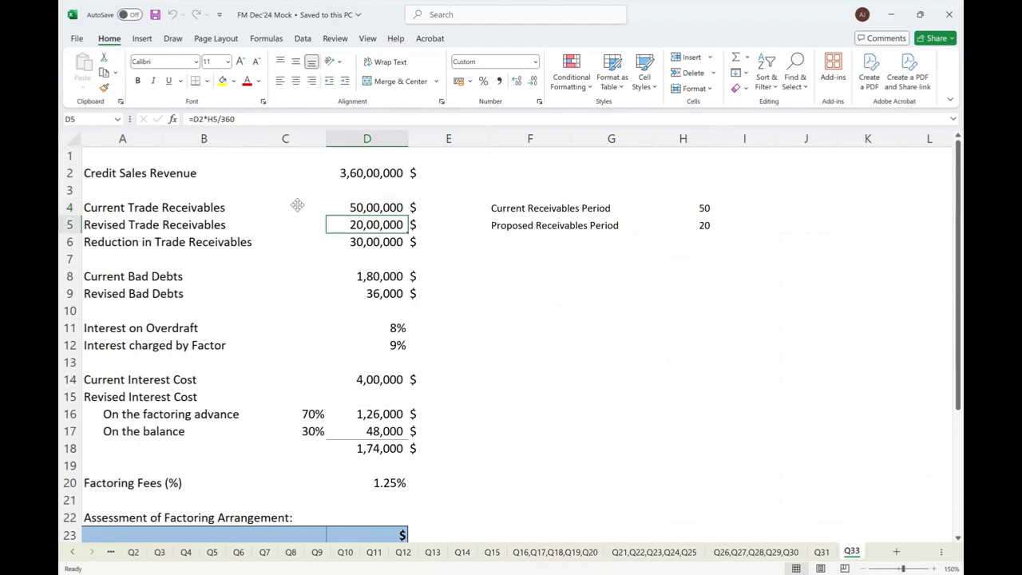
pyautogui.press('Up')
pyautogui.press('Right')
pyautogui.press('Right')
pyautogui.press('Right')
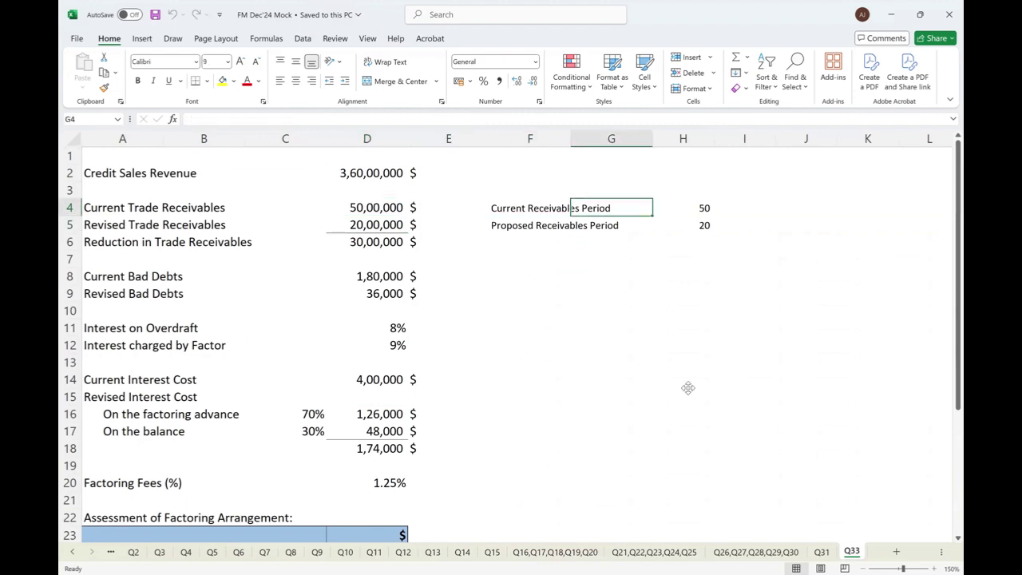
pyautogui.press('Right')
pyautogui.press('F2')
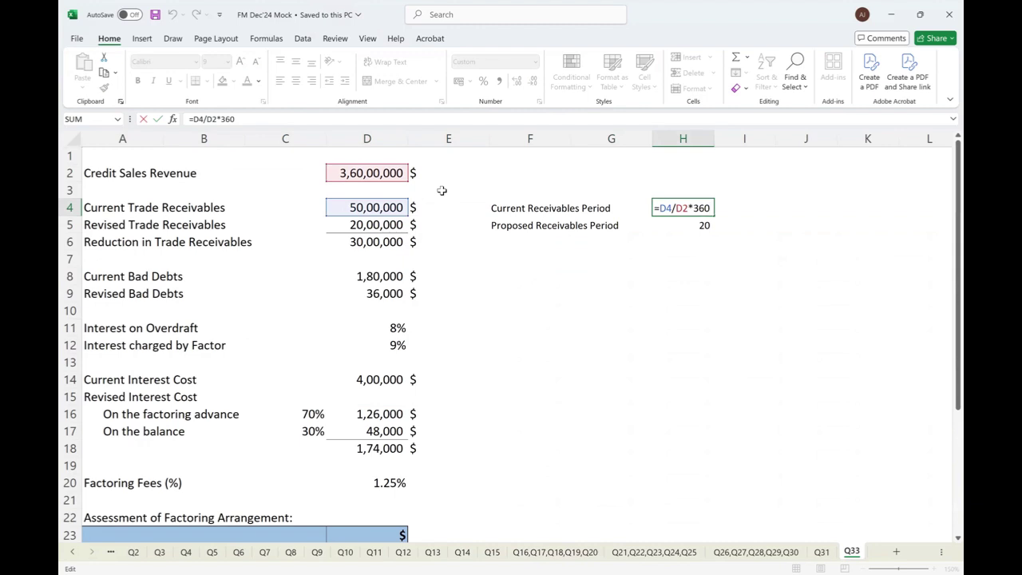
pyautogui.press('Escape')
pyautogui.press('Left')
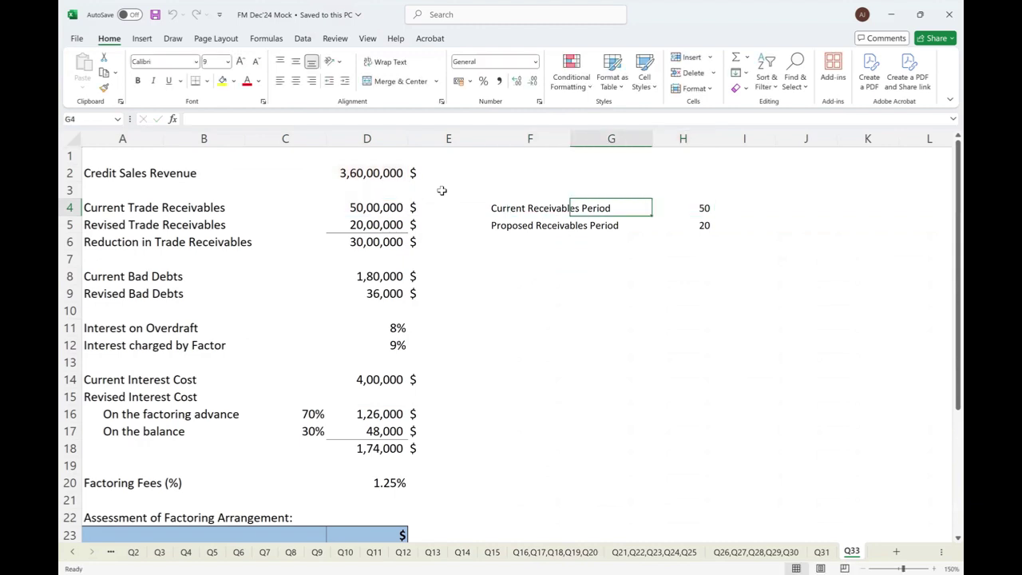
pyautogui.press('Right')
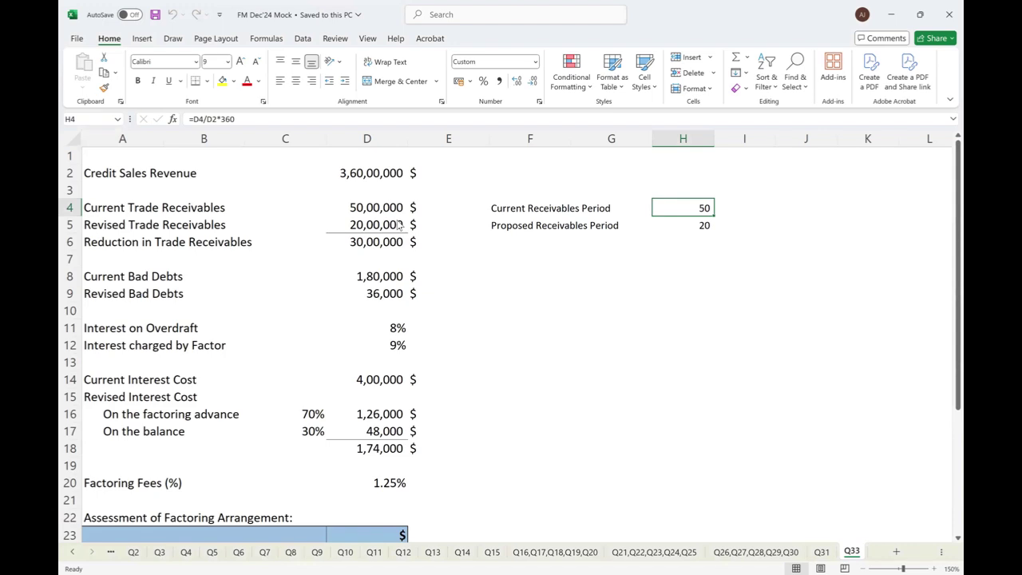
# Step: Check the revised trade receivables cell and inspect the proposed receivables period entry in H5
pyautogui.press('Left')
pyautogui.press('Home')
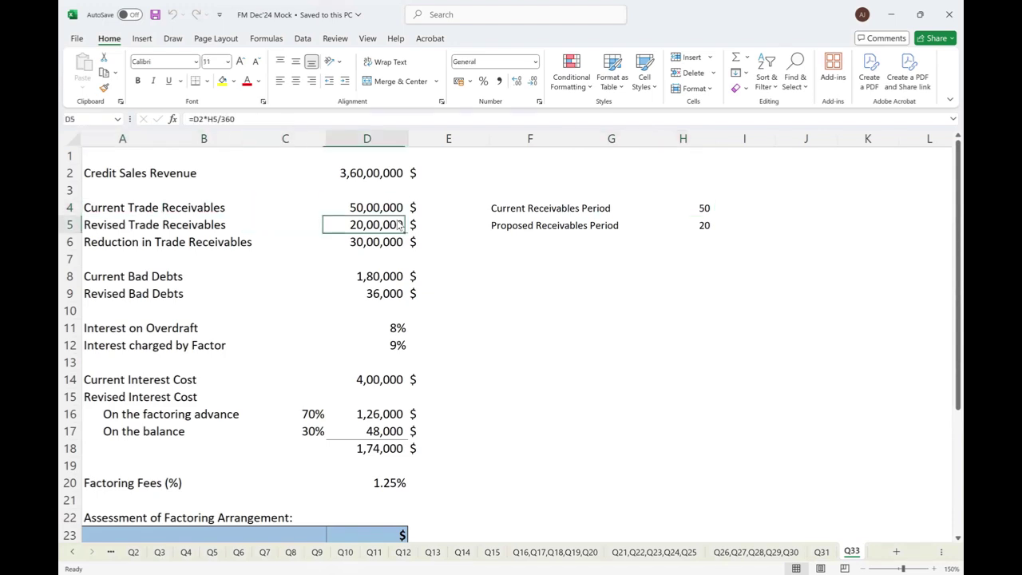
pyautogui.hotkey('ctrl', '1')
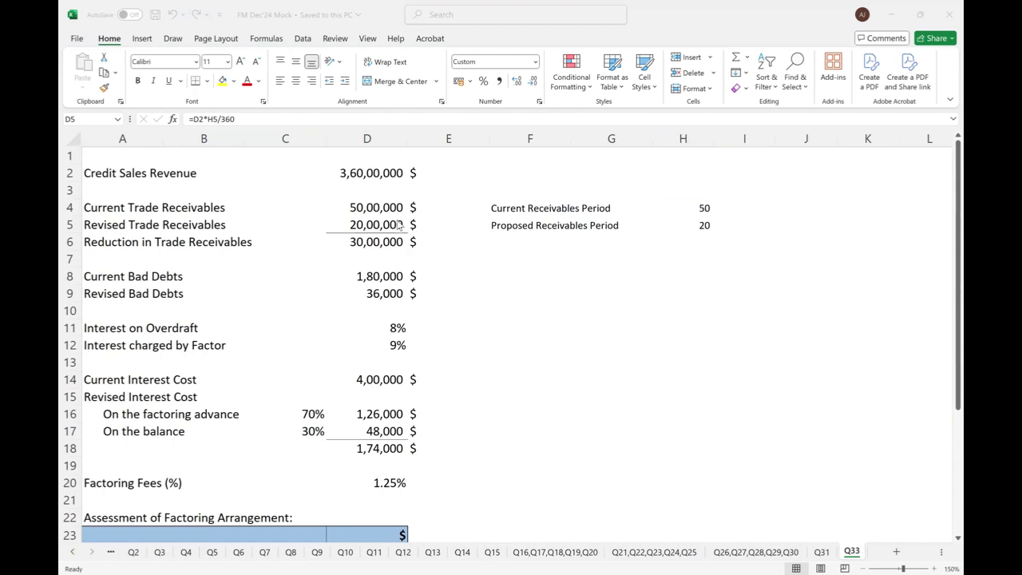
pyautogui.doubleClick(400, 226)
pyautogui.press('F2')
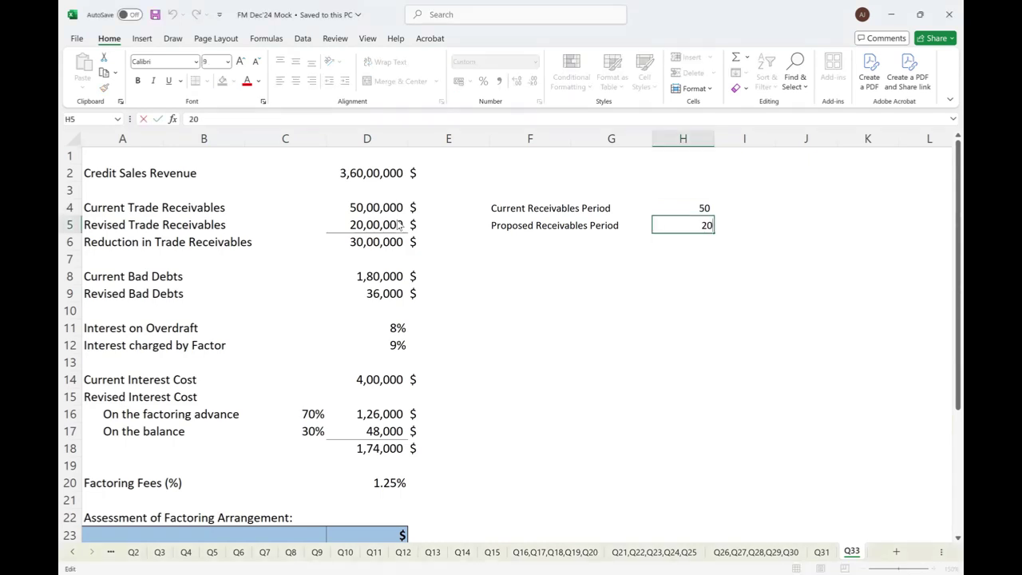
pyautogui.press('Escape')
pyautogui.press('Left')
pyautogui.press('Left')
pyautogui.press('Left')
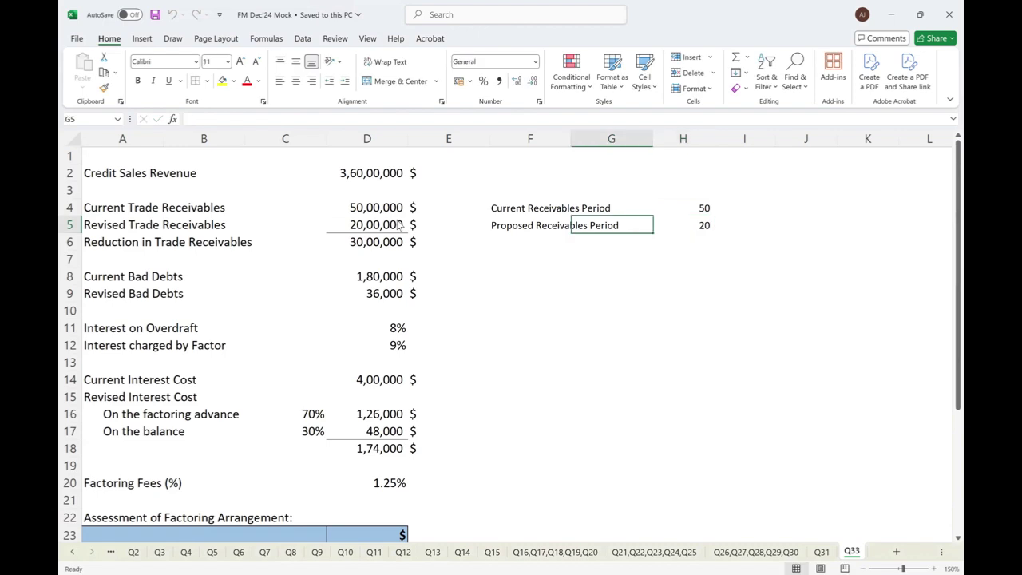
pyautogui.press('Right')
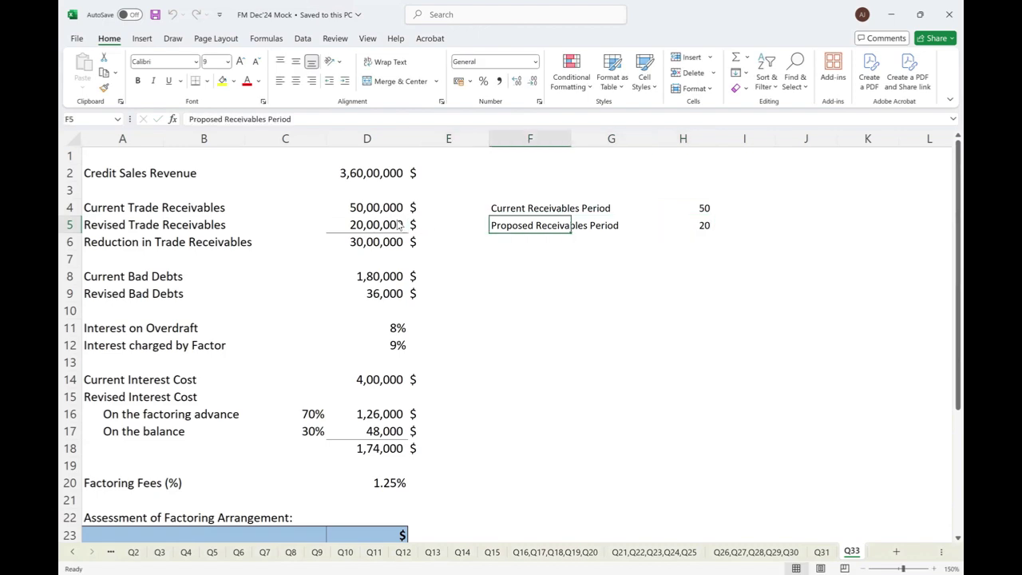
# Step: Inspect the formula for the revised trade receivables in D5 and the cells it refers to, without changing it
pyautogui.press('Left')
pyautogui.press('Left')
pyautogui.press('Left')
pyautogui.press('Left')
pyautogui.press('Right')
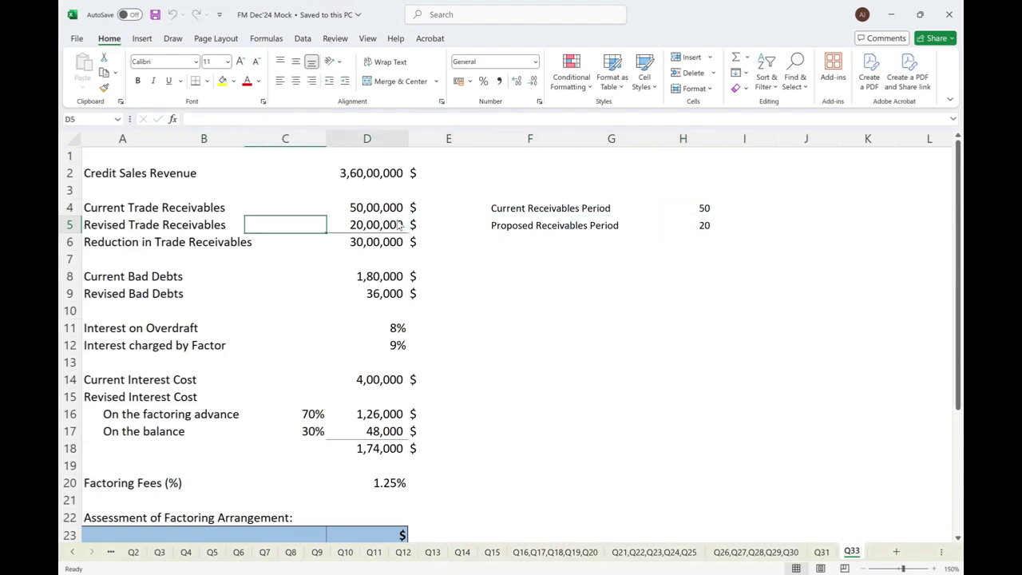
pyautogui.press('Right')
pyautogui.press('F2')
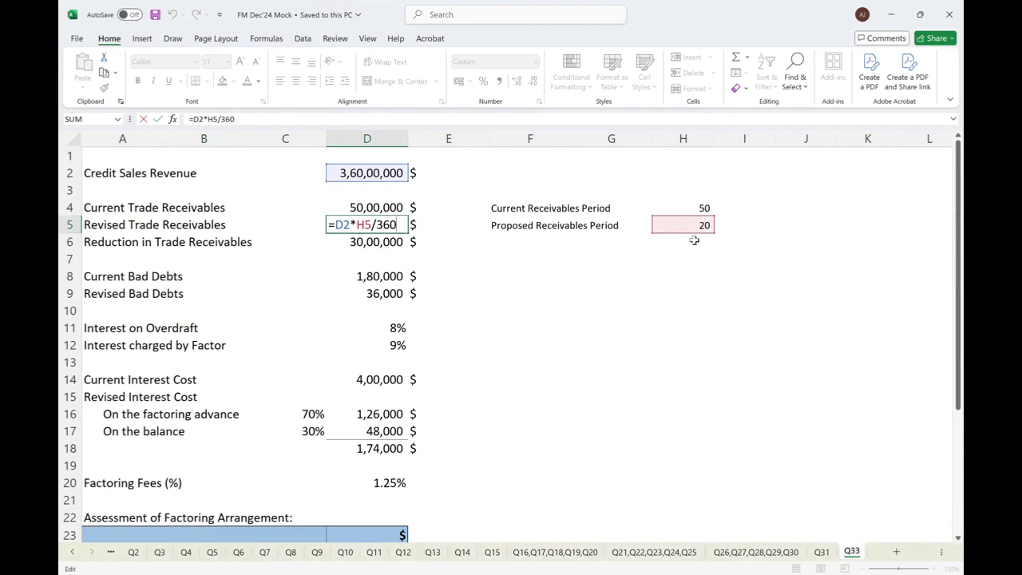
pyautogui.press('Escape')
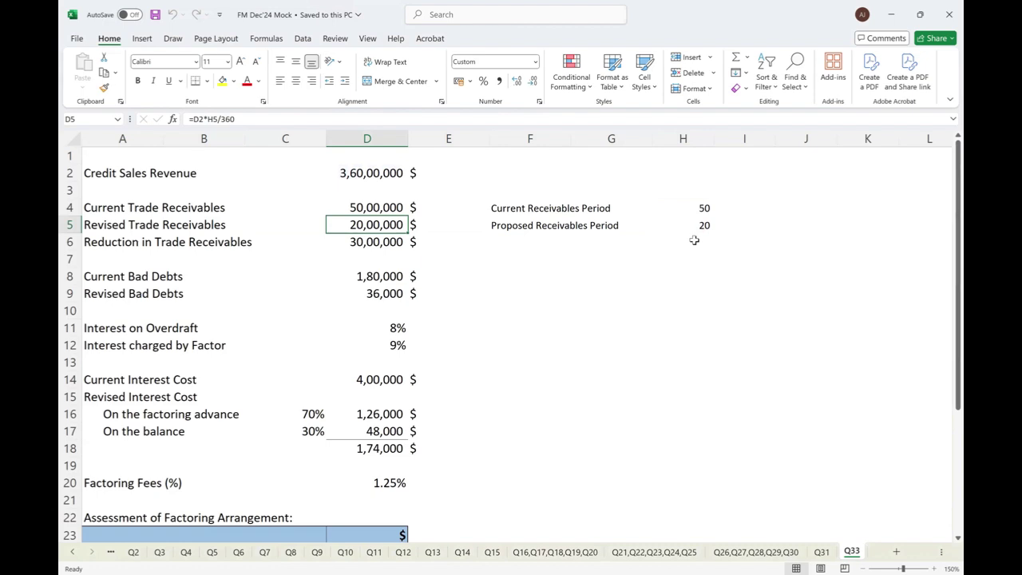
# Step: Examine the reduction in trade receivables in row 6 and its formula in D6
pyautogui.press('Left')
pyautogui.press('Down')
pyautogui.press('Left')
pyautogui.press('Left')
pyautogui.press('Right')
pyautogui.press('Right')
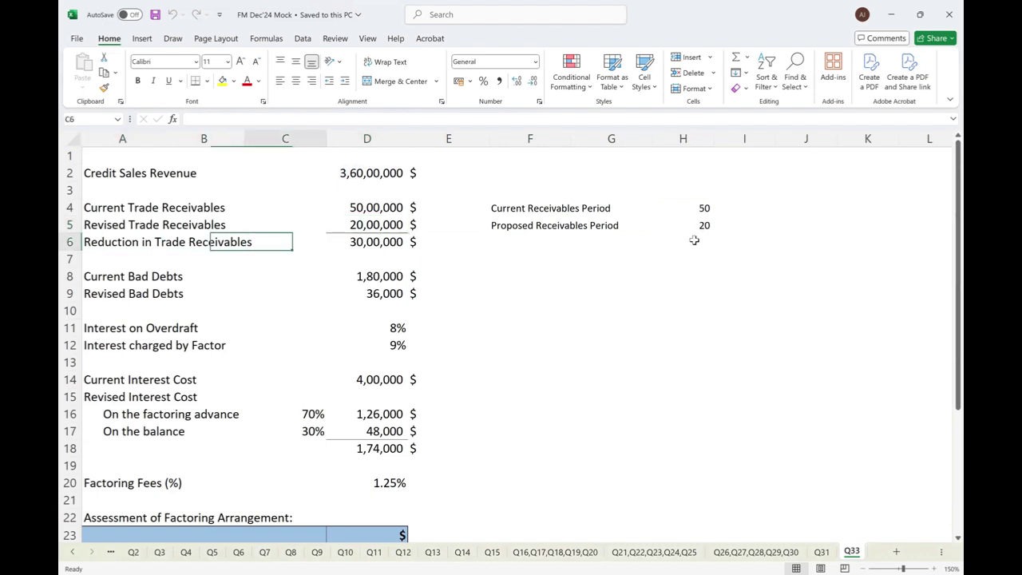
pyautogui.press('Right')
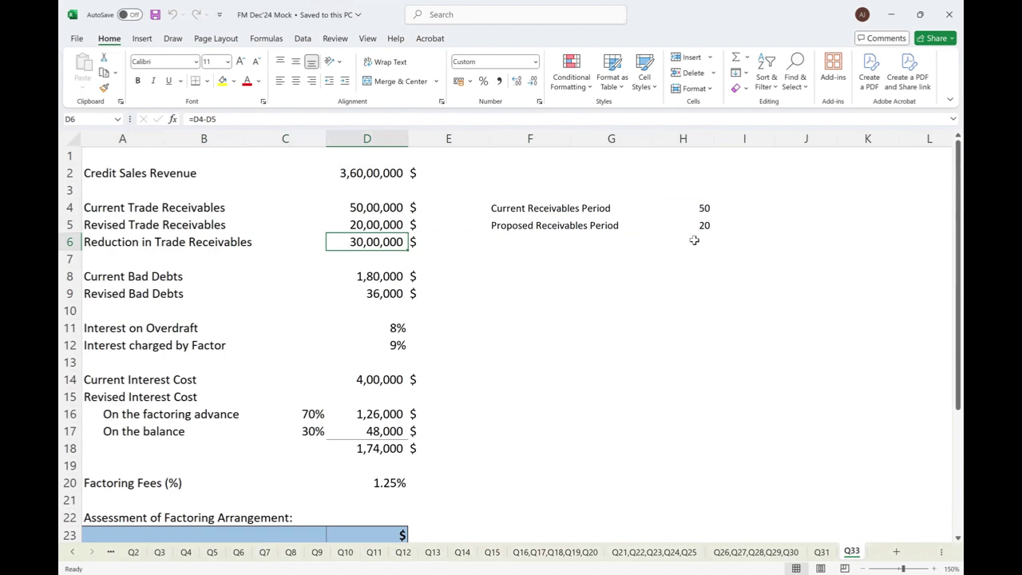
# Step: Inspect the formulas for the current and revised bad debts in D8 and D9, keeping them as they are
pyautogui.press('Down')
pyautogui.press('Down')
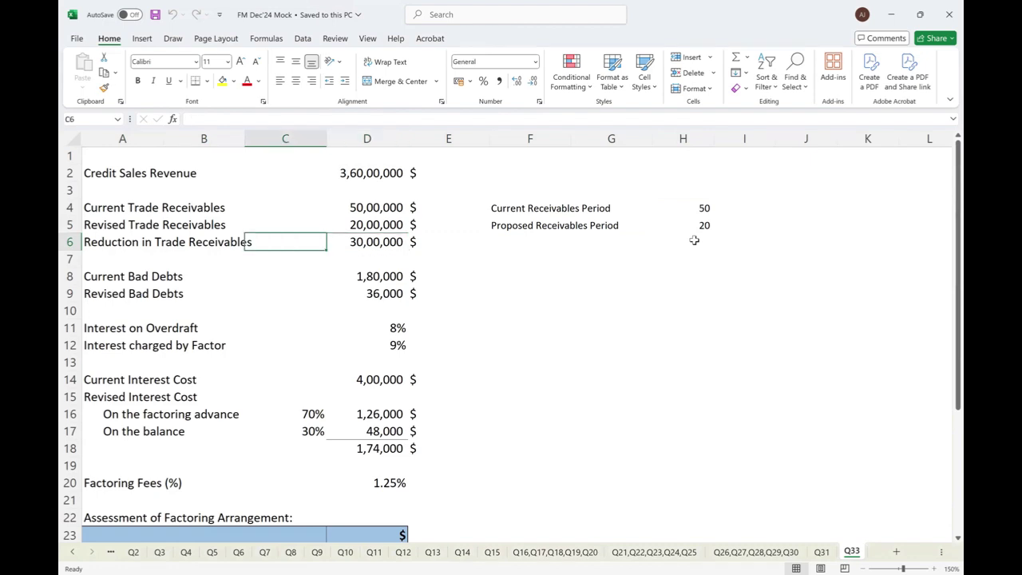
pyautogui.write('=D2*0.5%')
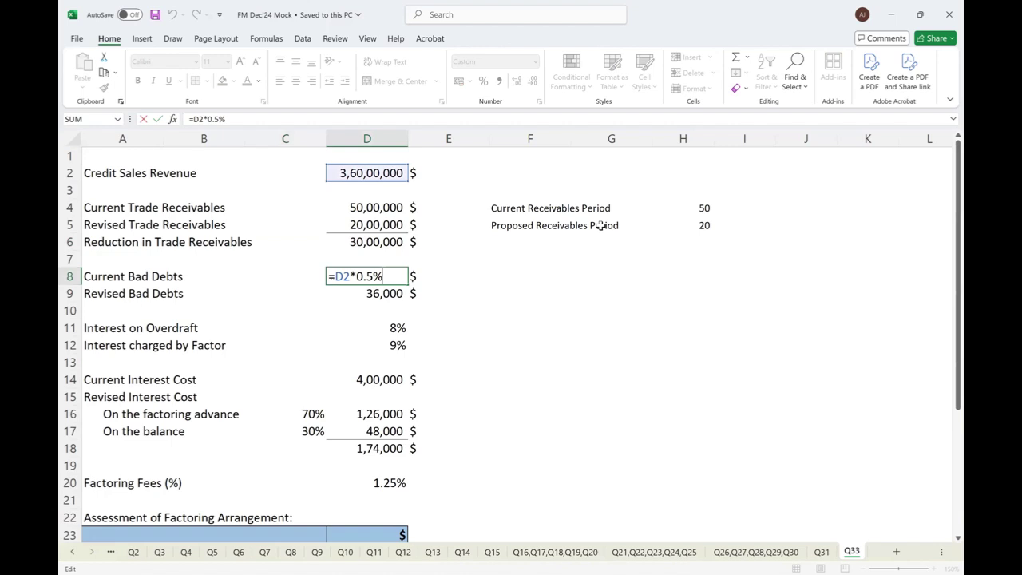
pyautogui.hotkey('ctrl', 'Return')
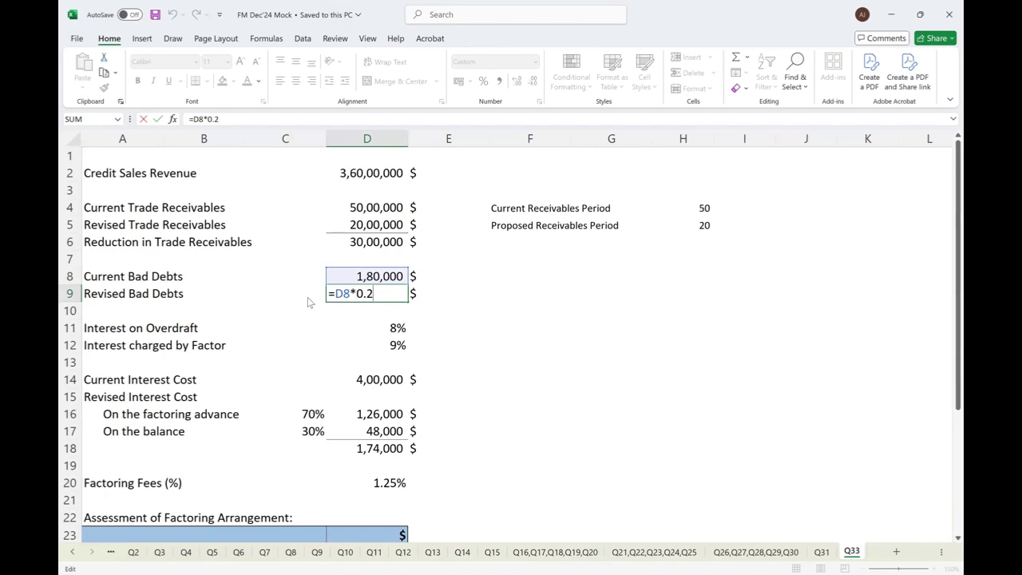
pyautogui.hotkey('ctrl', 'Return')
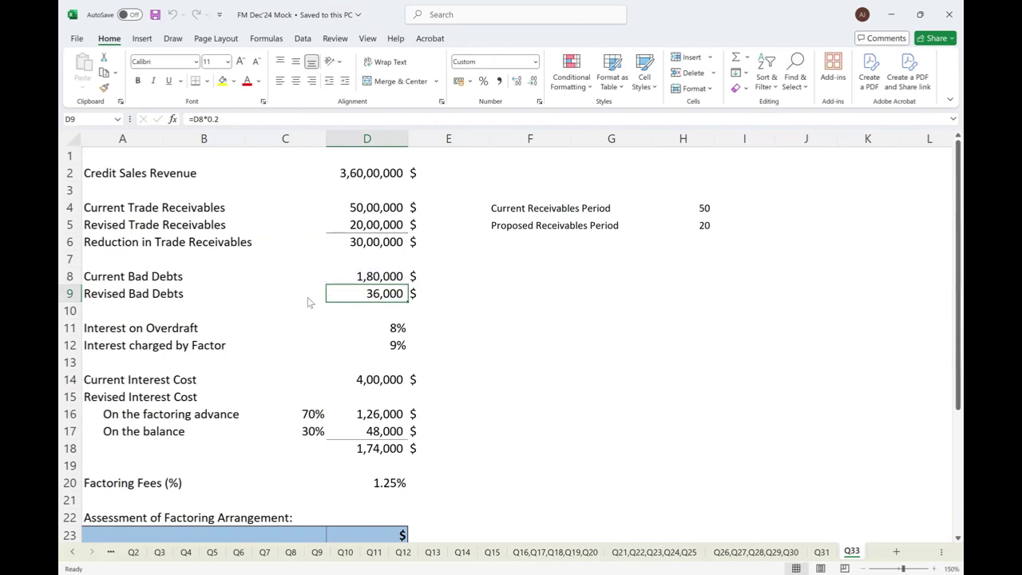
# Step: Select the revised bad debts row across A9:E9 to point out its label and amount
pyautogui.press('Right')
pyautogui.press('Left')
pyautogui.press('Left')
pyautogui.press('Left')
pyautogui.press('Left')
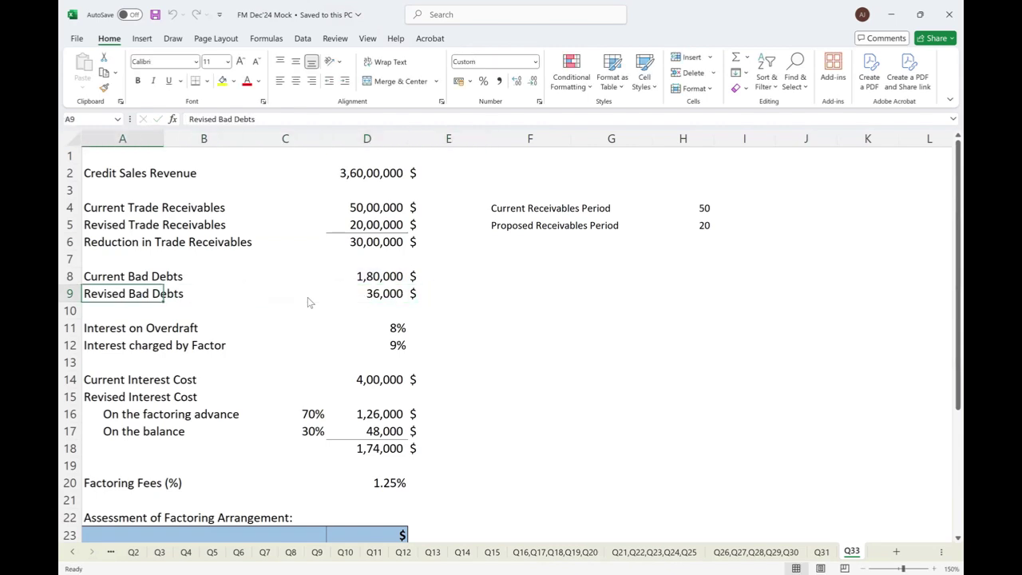
pyautogui.hotkey('shift', 'Right')
pyautogui.hotkey('shift', 'Right')
pyautogui.hotkey('shift', 'Right')
pyautogui.hotkey('shift', 'Right')
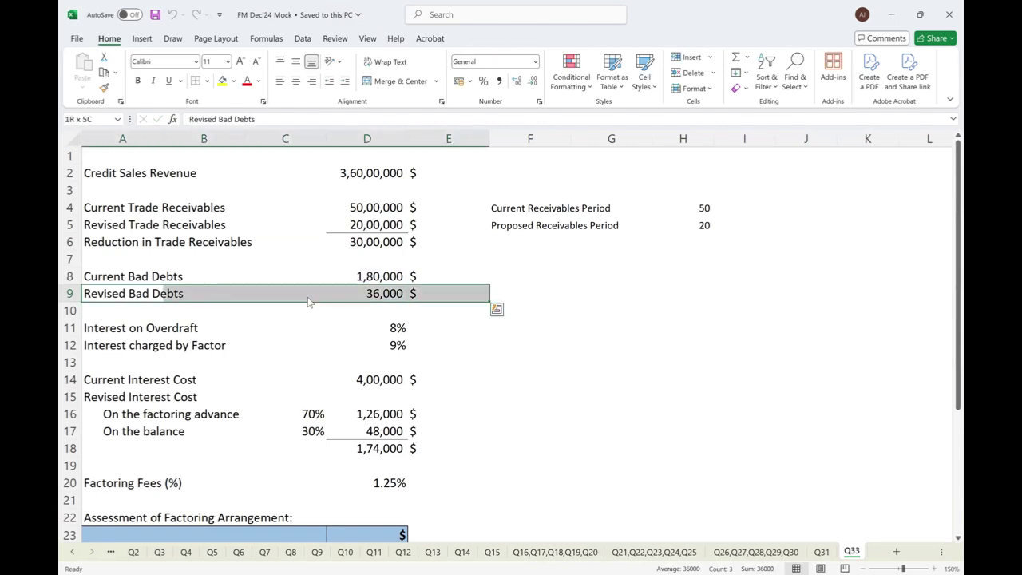
# Step: Examine the overdraft interest rate and the factor's interest rate in rows 11 and 12
pyautogui.press('Down')
pyautogui.press('Down')
pyautogui.hotkey('shift', 'Right')
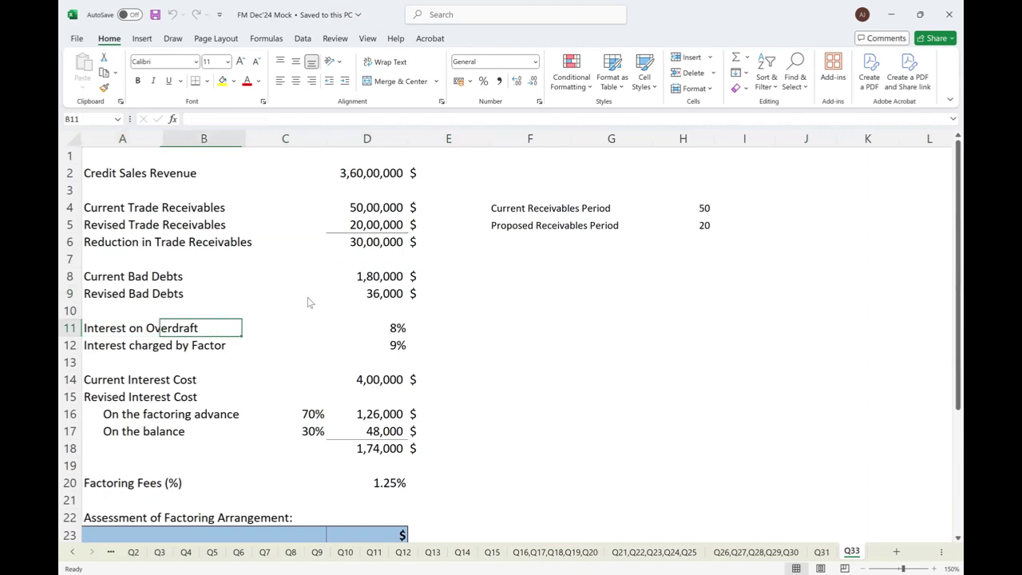
pyautogui.hotkey('shift', 'Left')
pyautogui.hotkey('shift', 'Down')
pyautogui.hotkey('shift', 'Right')
pyautogui.hotkey('shift', 'Right')
pyautogui.hotkey('shift', 'Right')
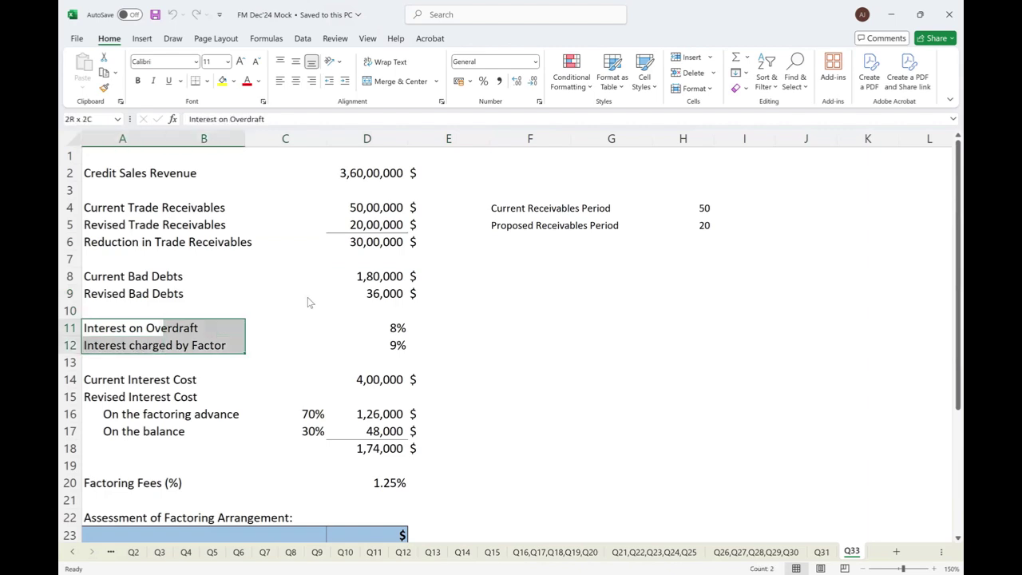
pyautogui.press('Right')
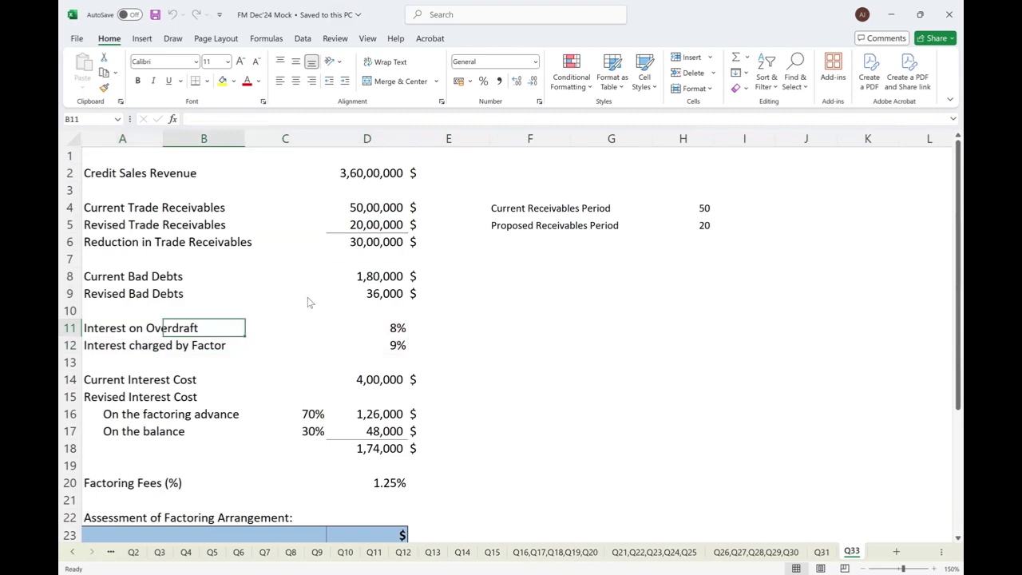
pyautogui.press('Right')
pyautogui.press('Right')
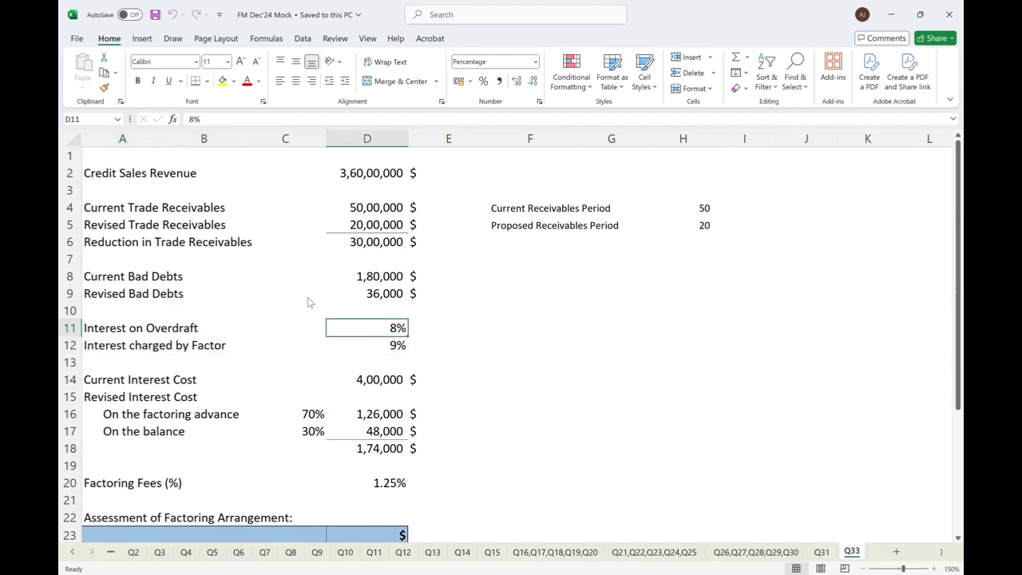
pyautogui.press('Down')
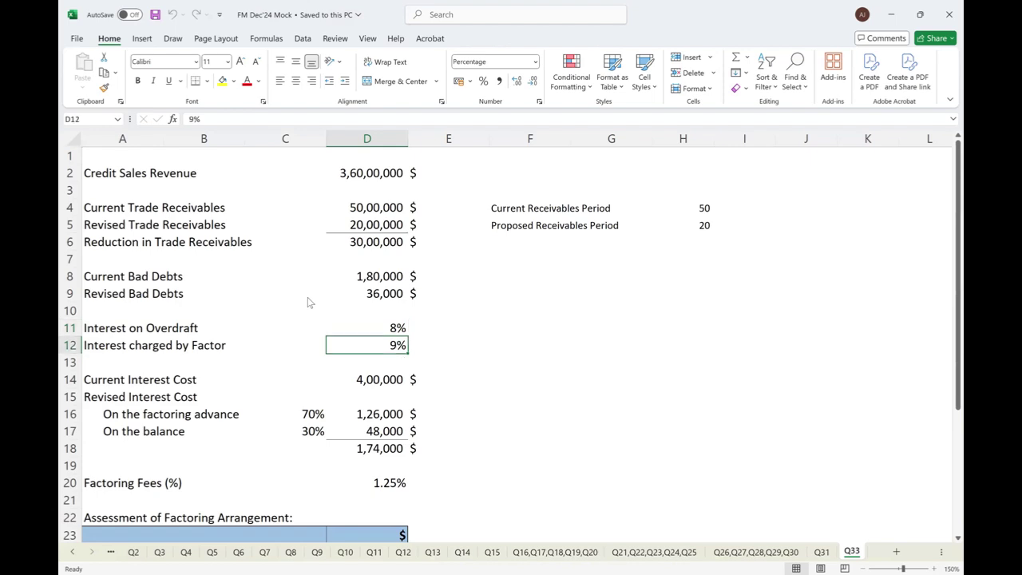
pyautogui.press('Left')
pyautogui.press('Right')
# Step: Inspect the formula for the current interest cost in D14 and close it without changes
pyautogui.press('Down')
pyautogui.press('Down')
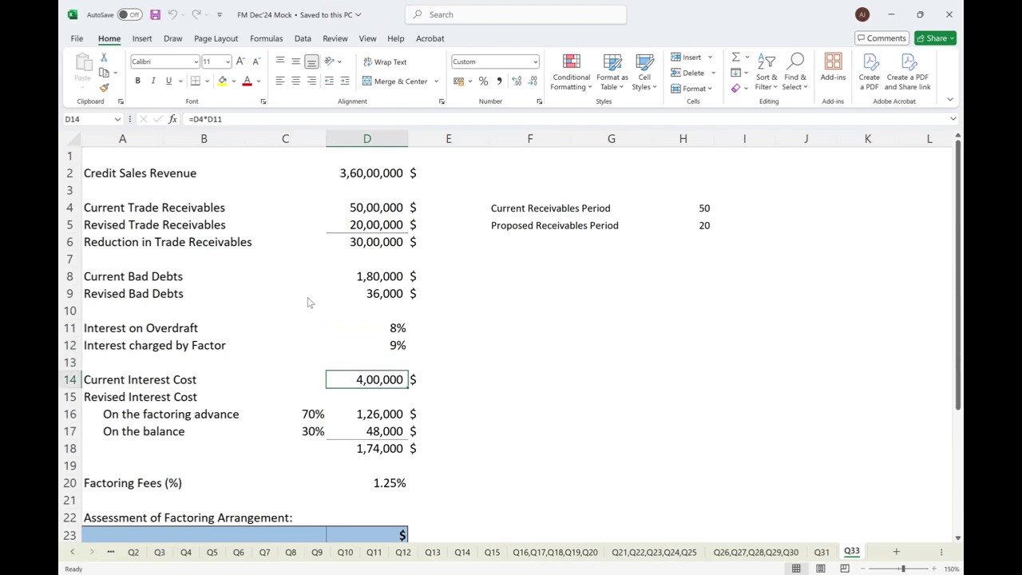
pyautogui.press('F2')
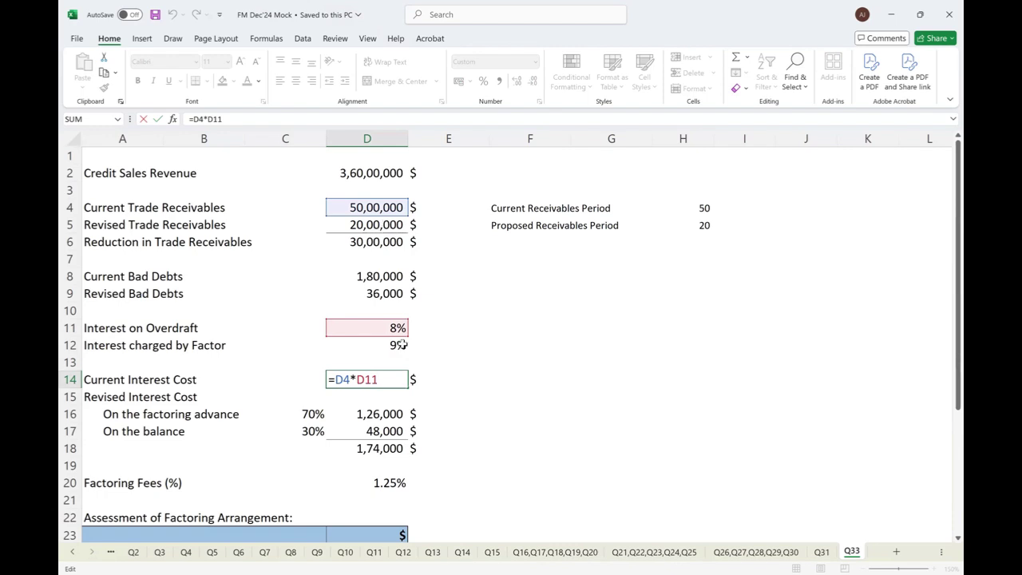
pyautogui.hotkey('ctrl', 'Return')
# Step: Review the factoring advance percentage in C16 and open the interest cost formula in D16 to inspect its references
pyautogui.press('Down')
pyautogui.press('Left')
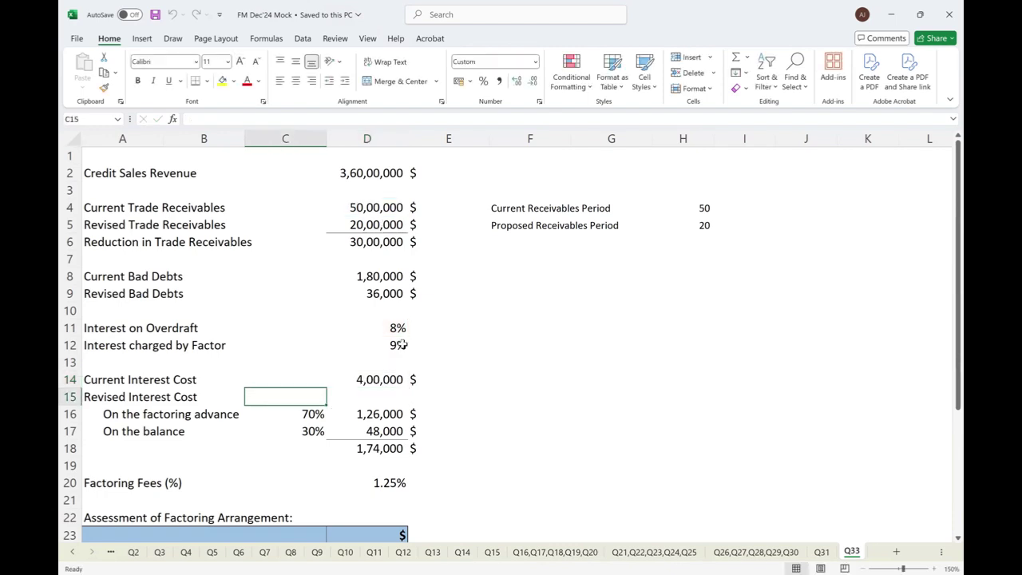
pyautogui.press('Left')
pyautogui.press('Down')
pyautogui.press('Right')
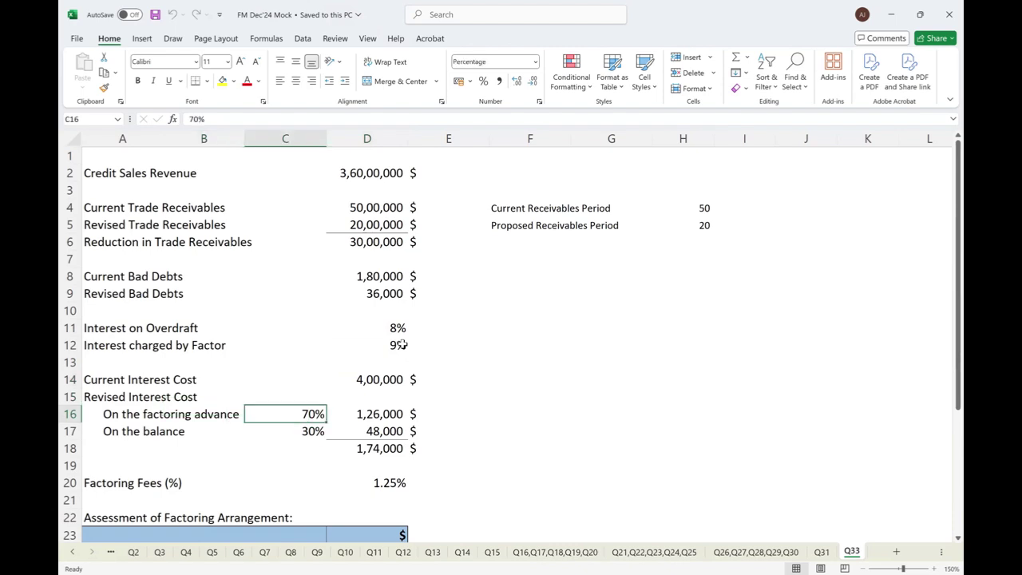
pyautogui.press('Right')
pyautogui.press('F2')
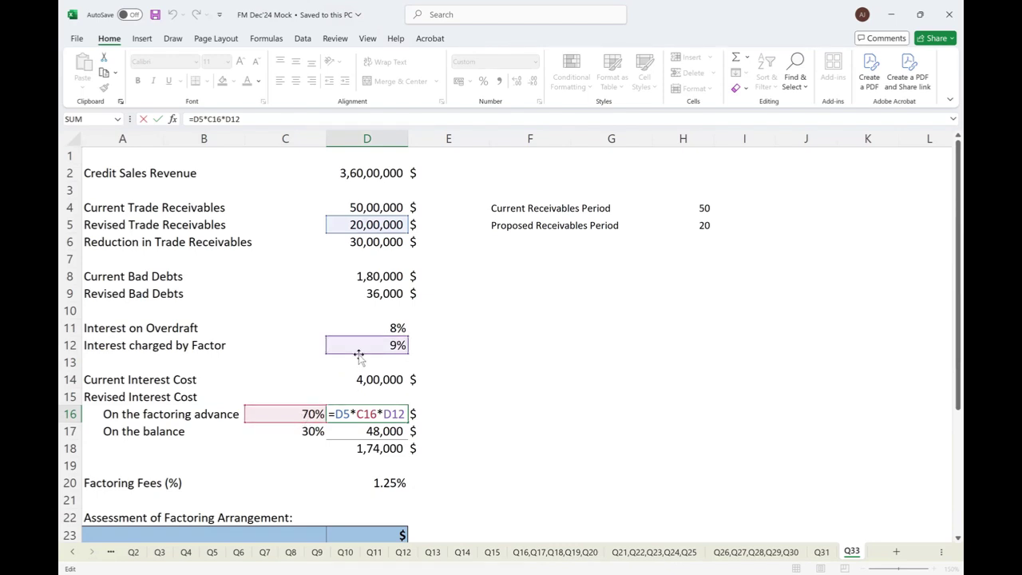
# Step: Recheck the factoring advance's interest cost formula in D16 and leave it without changes
pyautogui.hotkey('ctrl', 'Return')
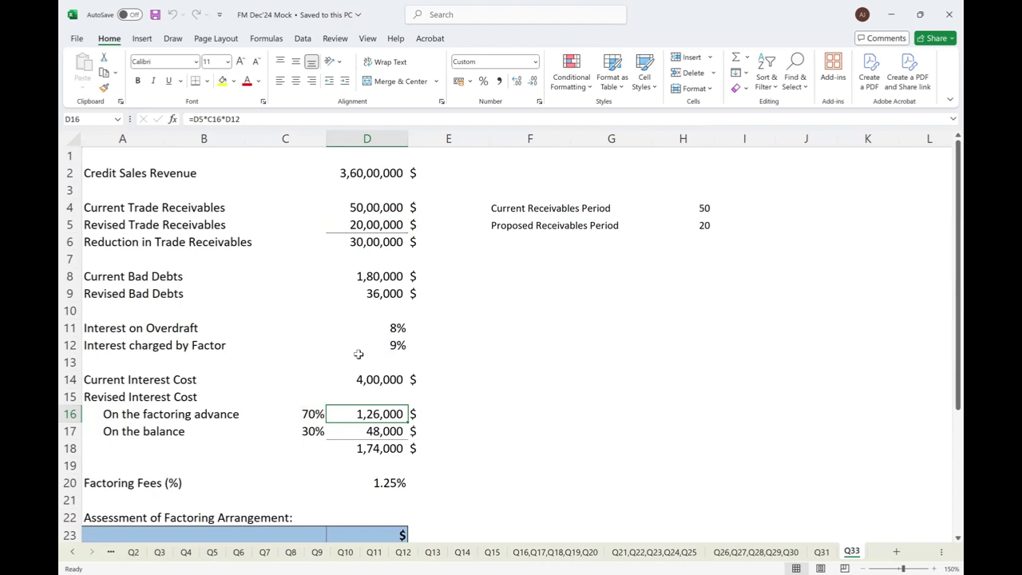
pyautogui.press('F2')
pyautogui.press('Tab')
pyautogui.hotkey('shift', 'Tab')
# Step: Inspect the balance percentage in C17 and its interest cost formula in D17, ending with the revised interest total in row 18 selected
pyautogui.press('Down')
pyautogui.press('Left')
pyautogui.press('Left')
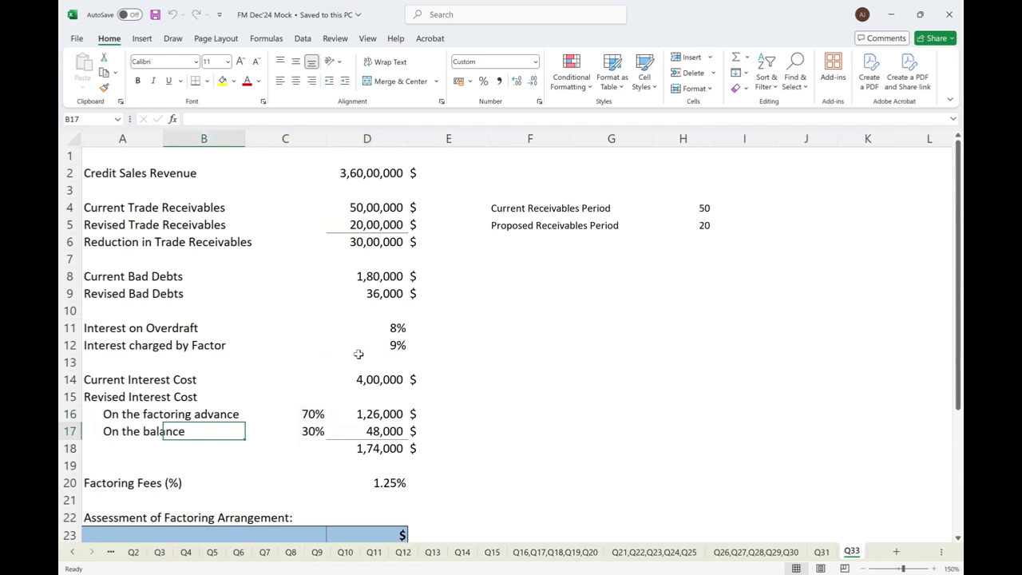
pyautogui.press('Right')
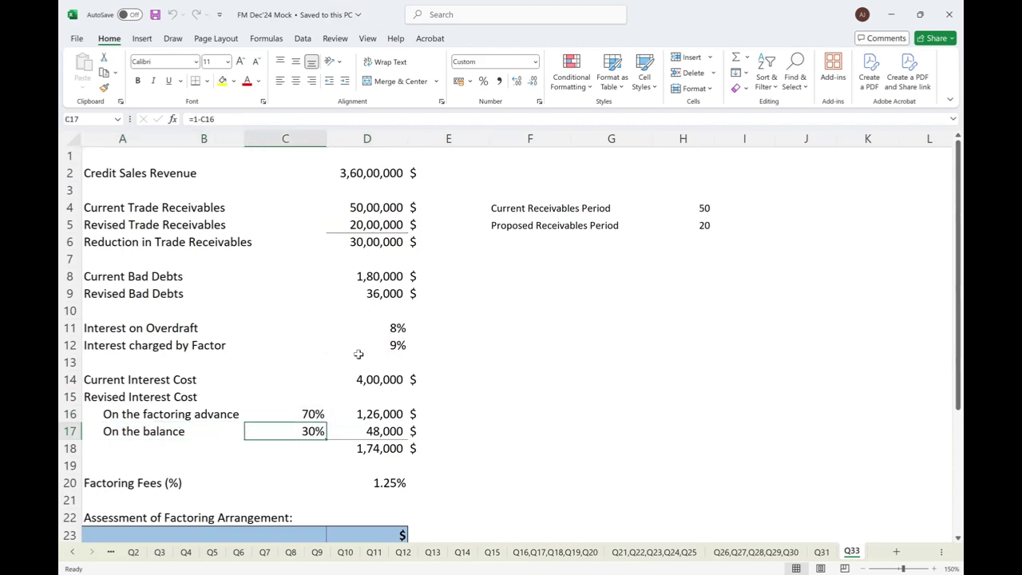
pyautogui.press('Right')
pyautogui.press('F2')
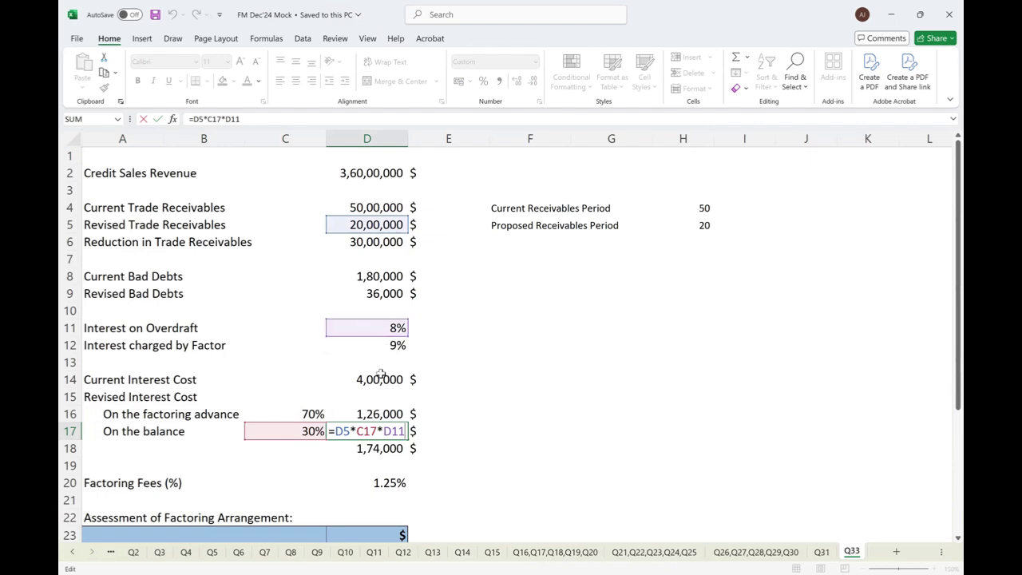
pyautogui.press('Return')
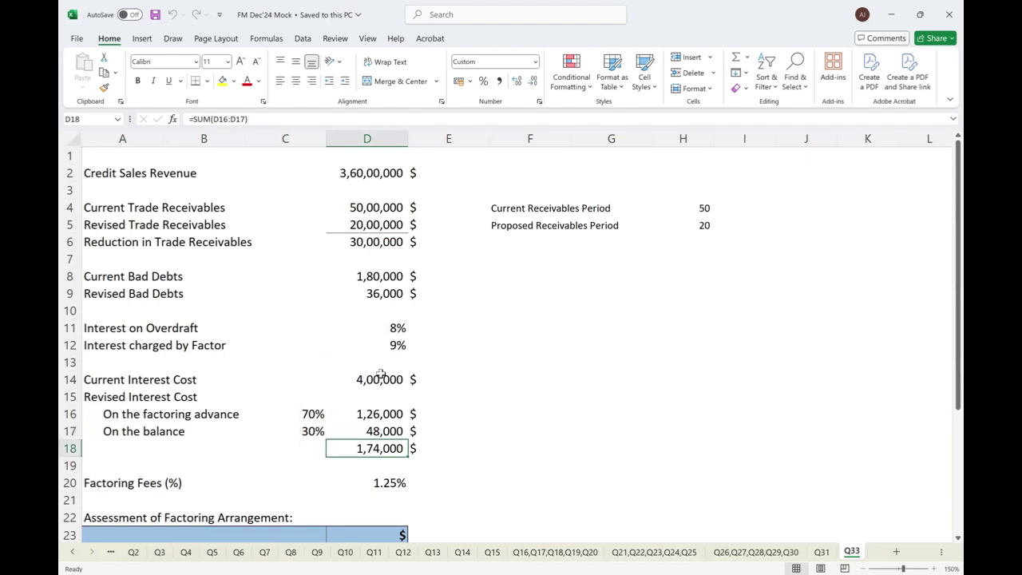
pyautogui.hotkey('shift', 'Right')
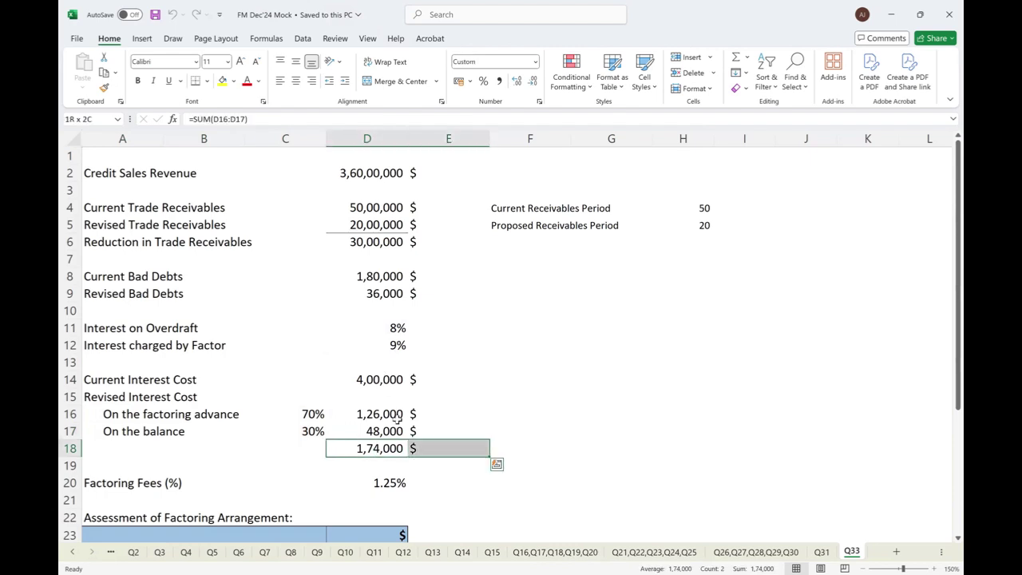
# Step: Remove the "(%)" suffix from the label in A20 so that it reads "Factoring Fees"
pyautogui.scroll(-1, 396, 418)
pyautogui.click(392, 438)
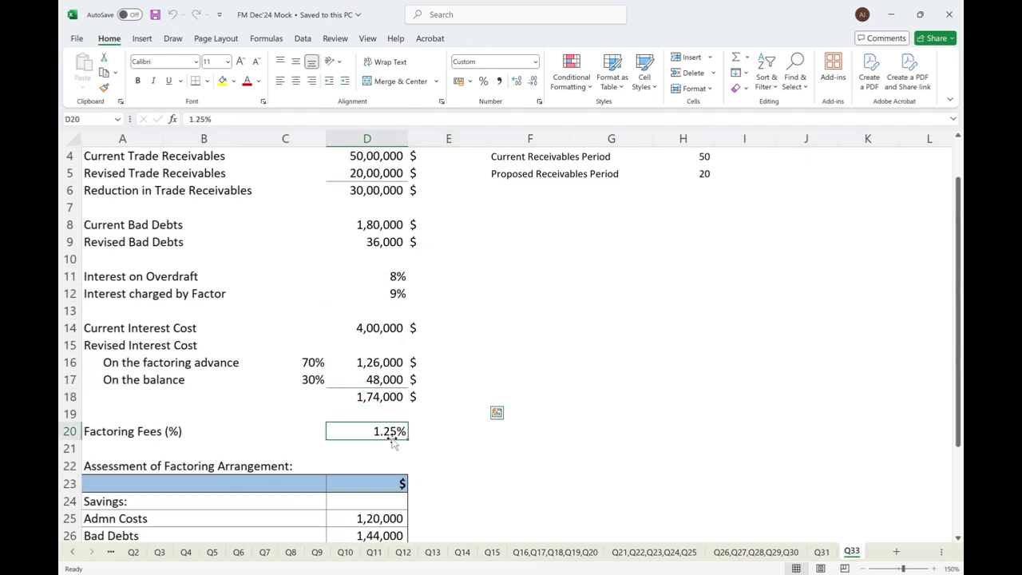
pyautogui.press('Left')
pyautogui.press('Left')
pyautogui.press('Left')
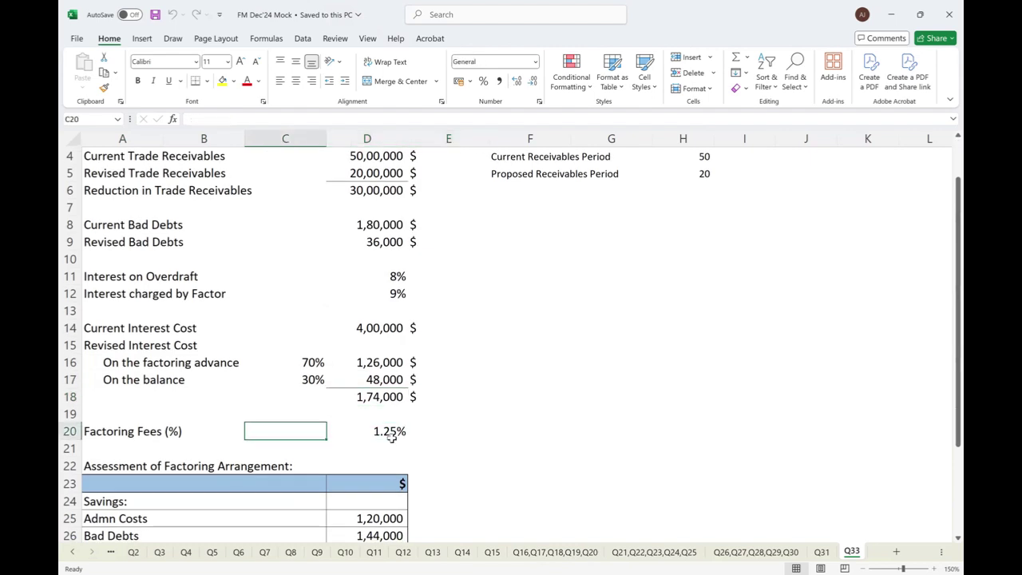
pyautogui.press('F2')
pyautogui.press('BackSpace')
pyautogui.press('BackSpace')
pyautogui.press('BackSpace')
pyautogui.press('BackSpace')
pyautogui.press('Return')
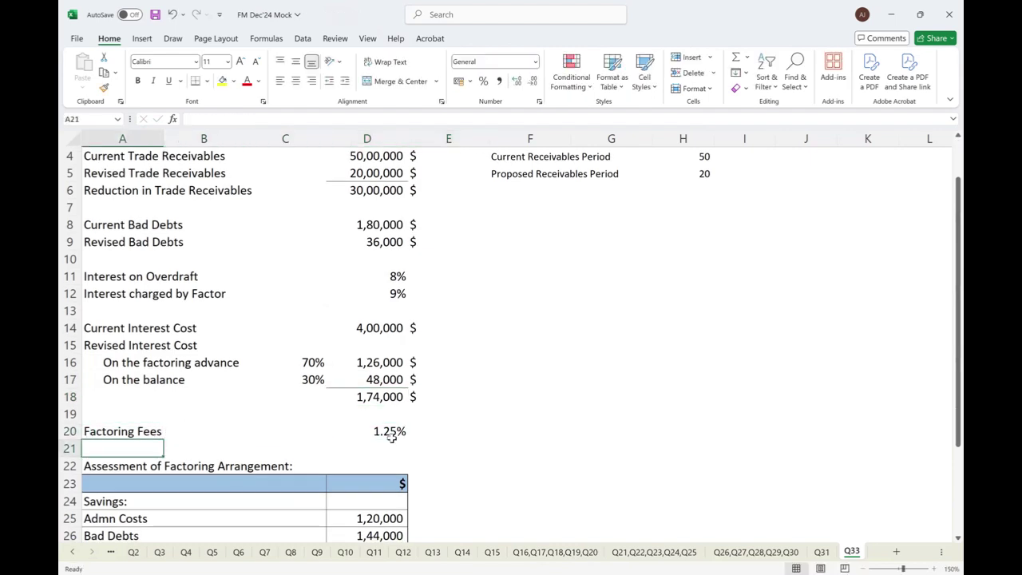
# Step: Review the Assessment of Factoring Arrangement table from its heading down to the administration cost saving in D25
pyautogui.scroll(-1, 392, 438)
pyautogui.scroll(-2, 391, 438)
pyautogui.press('Down')
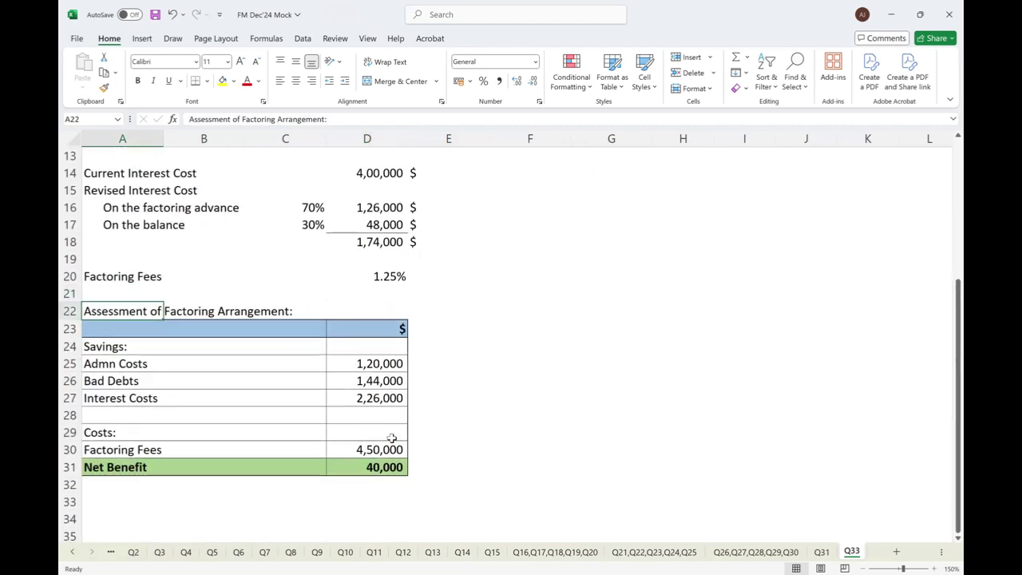
pyautogui.press('Down')
pyautogui.press('Down')
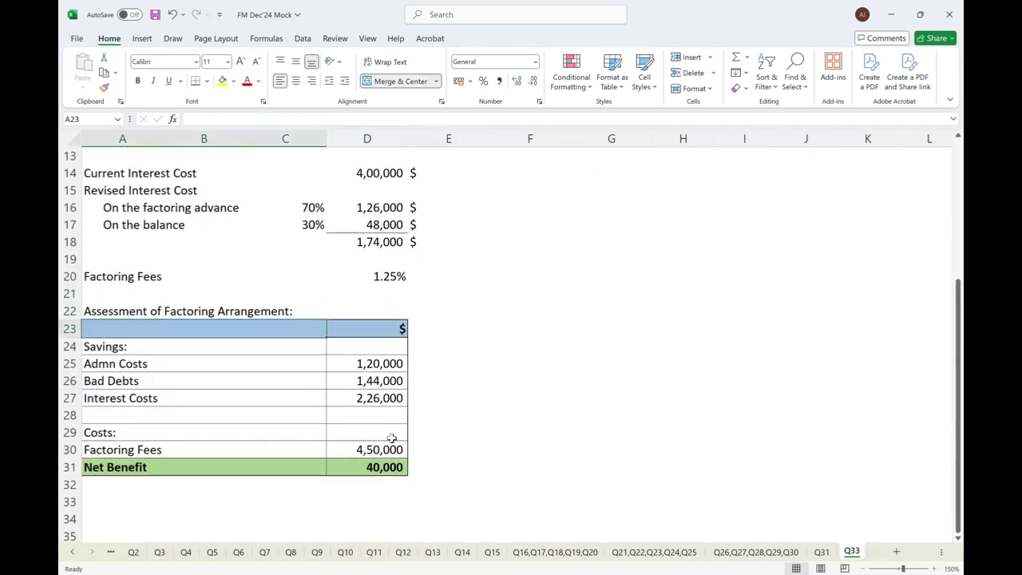
pyautogui.press('Down')
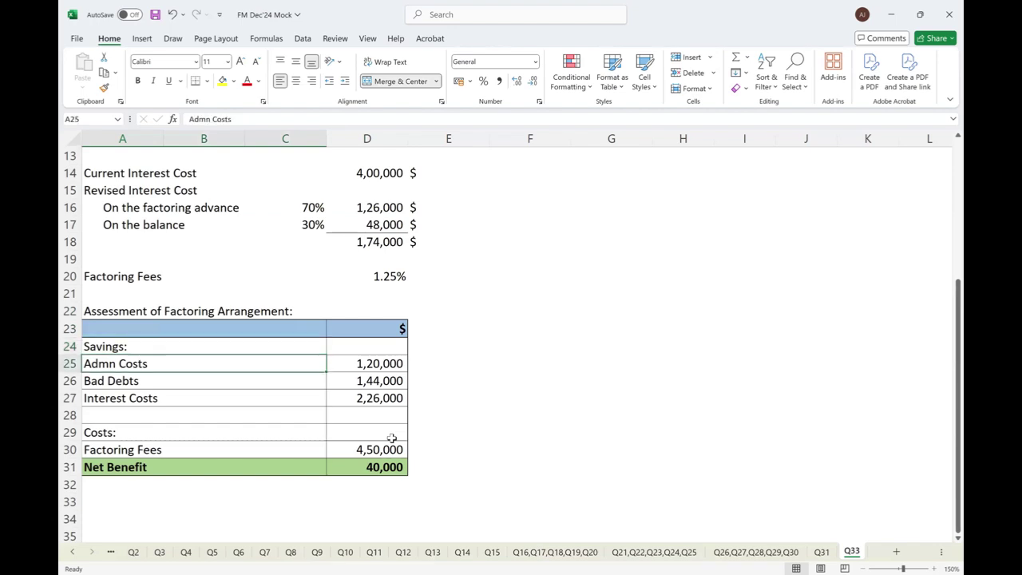
pyautogui.press('Right')
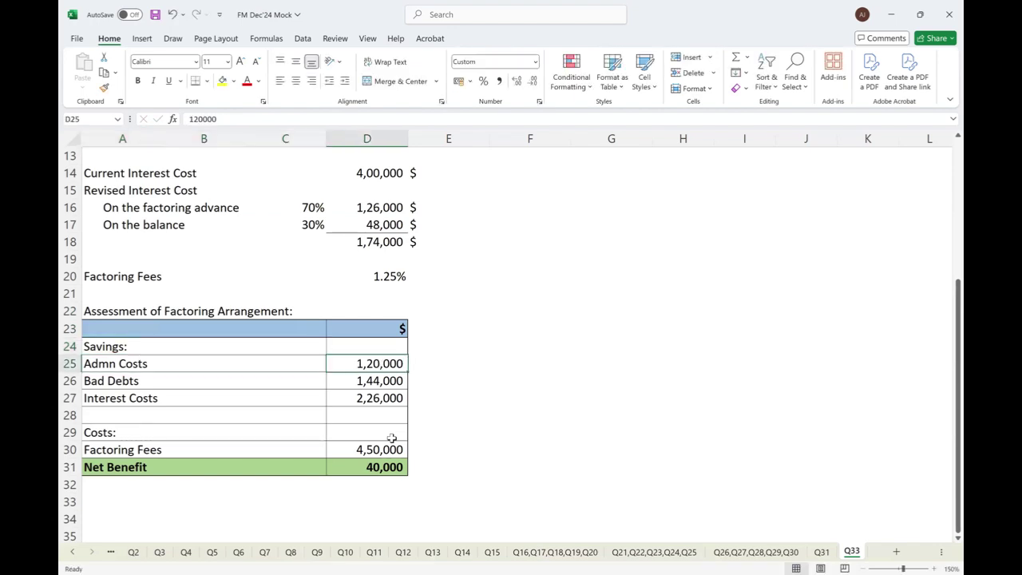
# Step: Inspect the bad debts saving formula in D26 against its source cells D8 and D9
pyautogui.press('Down')
pyautogui.write('=D8-D9')
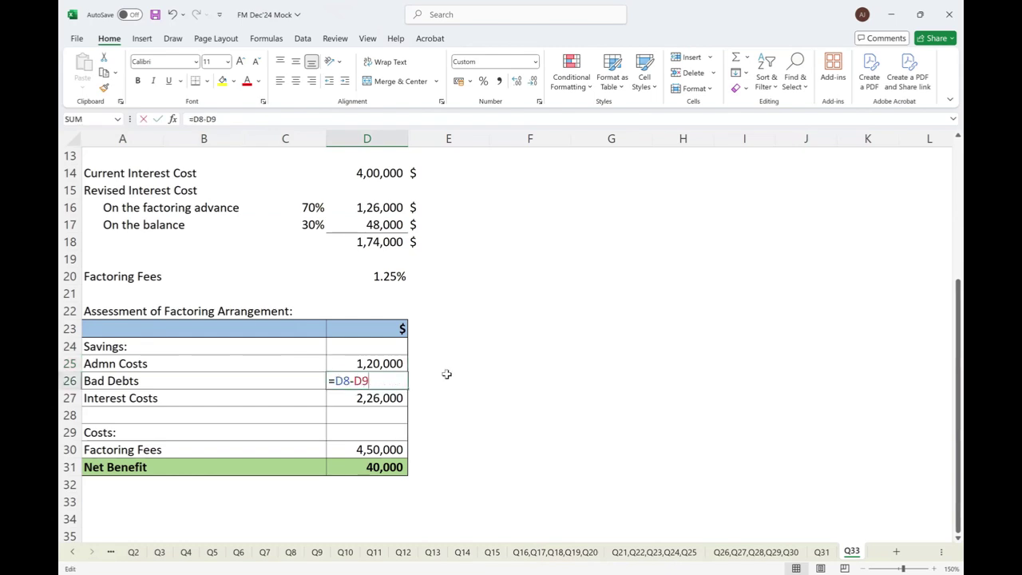
pyautogui.scroll(3, 445, 374)
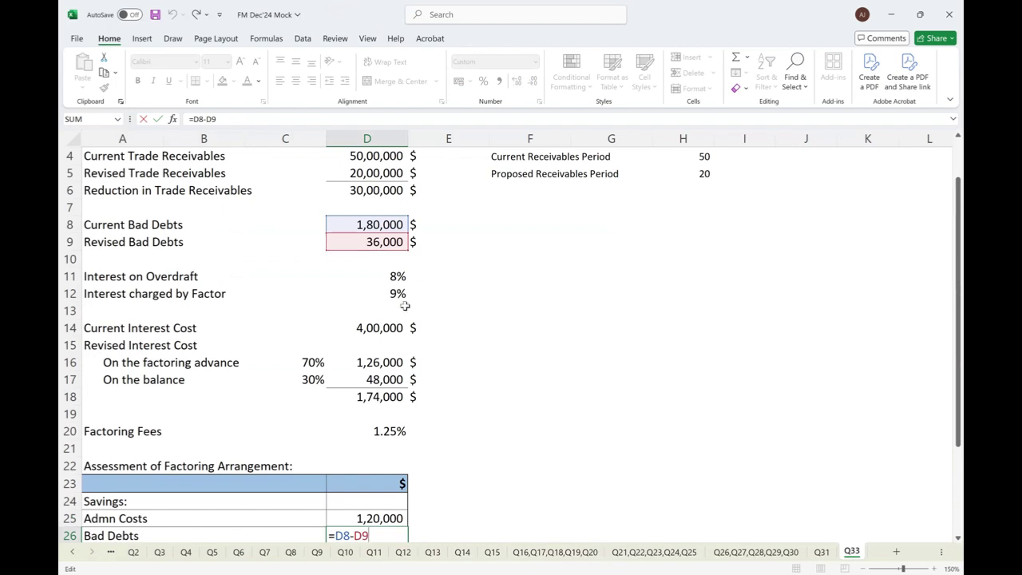
pyautogui.press('Return')
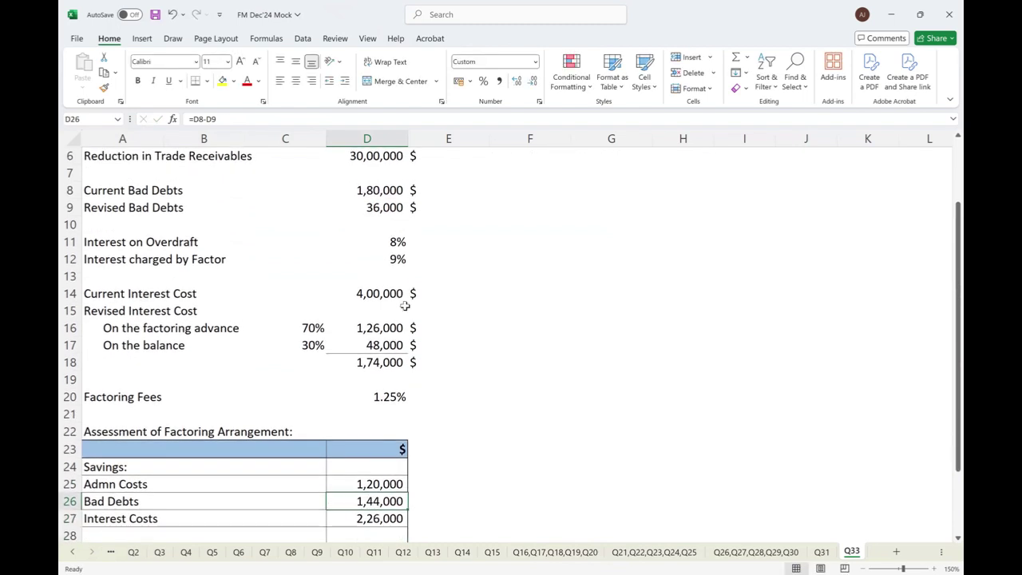
# Step: Inspect the interest cost saving formula in D27 and close it without changes
pyautogui.press('F2')
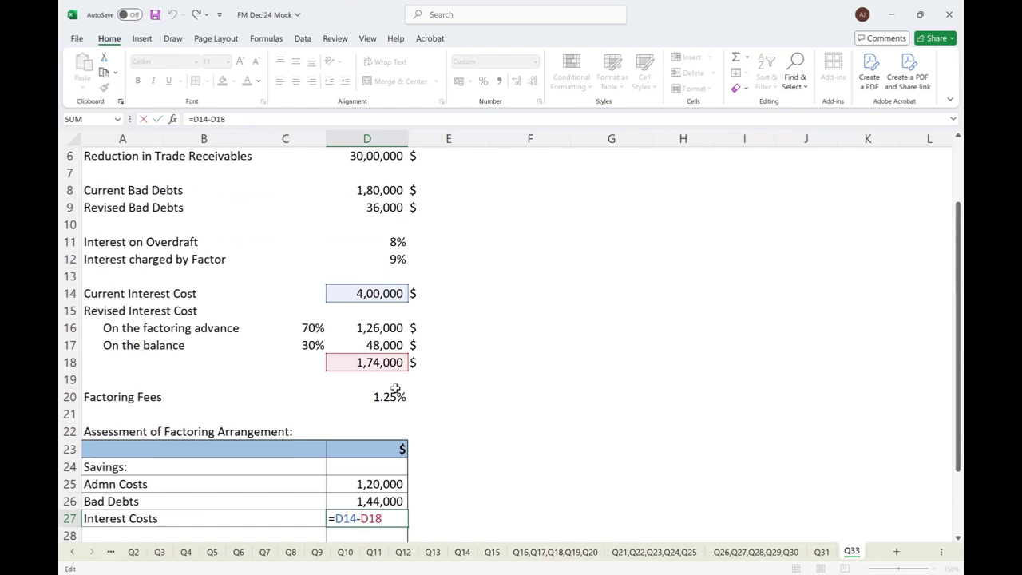
pyautogui.hotkey('ctrl', 'Return')
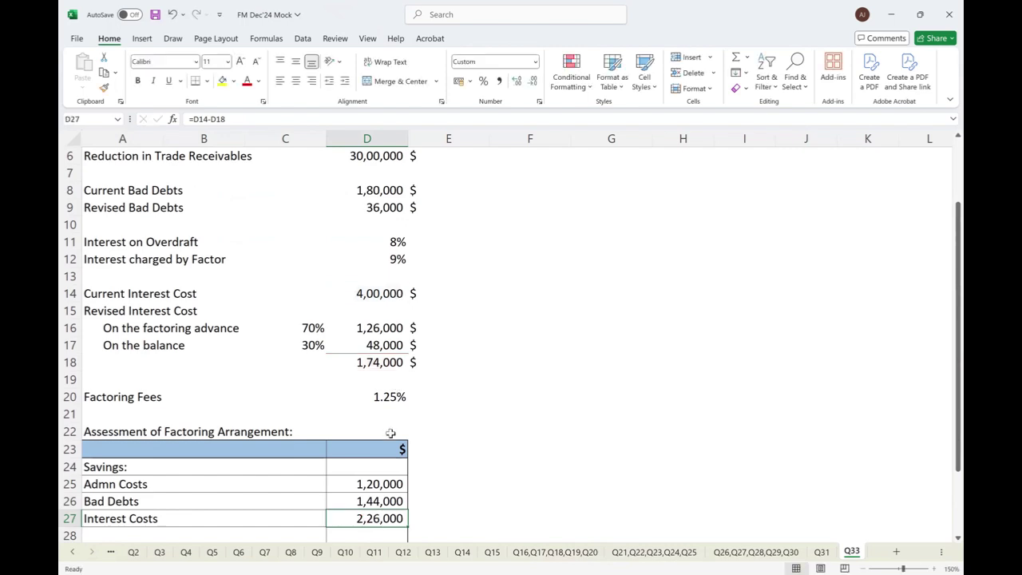
pyautogui.scroll(-2, 391, 433)
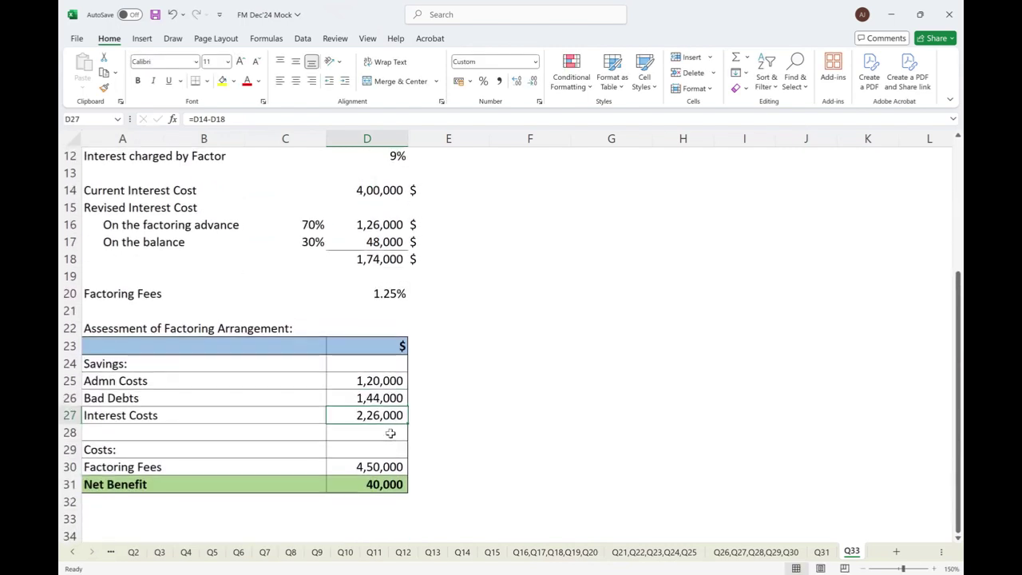
# Step: Inspect the factoring fees formula in D30 and trace its references to the credit sales revenue and fee percentage
pyautogui.click(390, 432)
pyautogui.press('Down')
pyautogui.press('Down')
pyautogui.write('=D2*D20')
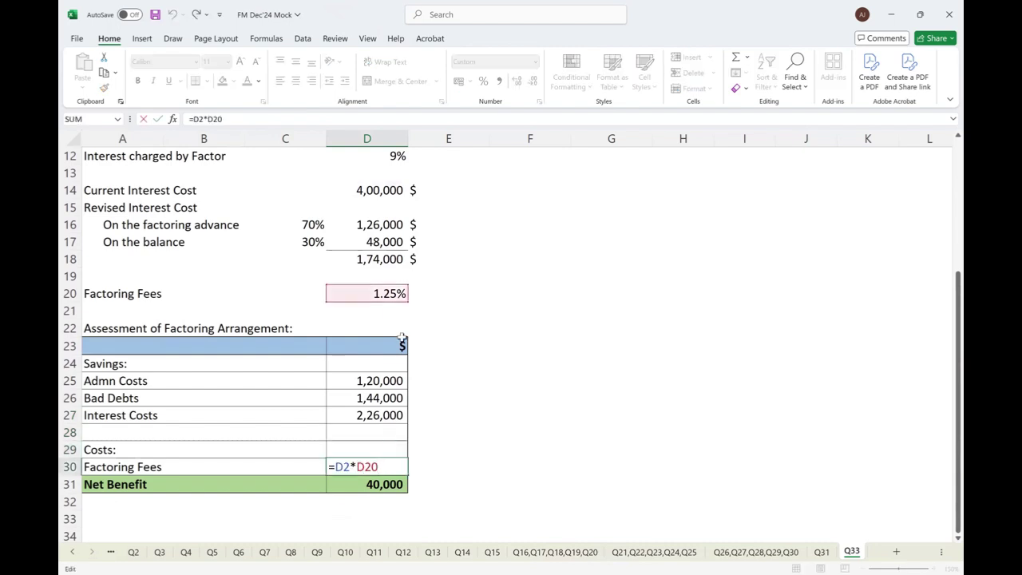
pyautogui.scroll(4, 373, 176)
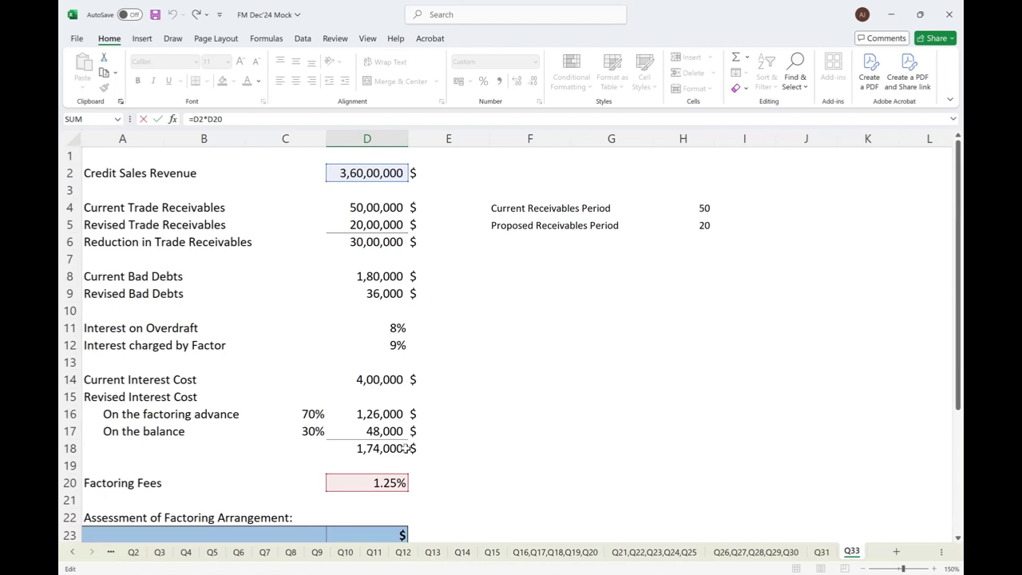
pyautogui.scroll(-3, 403, 399)
pyautogui.press('Return')
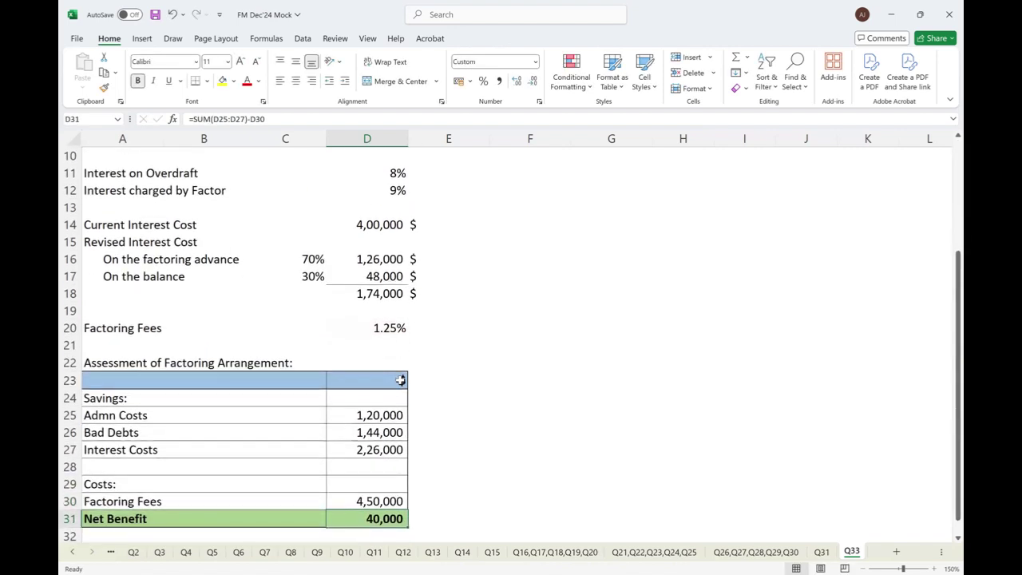
# Step: Select the three savings amounts in D25:D27 to review their combined total
pyautogui.press('Left')
pyautogui.press('Up')
pyautogui.press('Up')
pyautogui.press('Up')
pyautogui.press('Right')
pyautogui.press('Right')
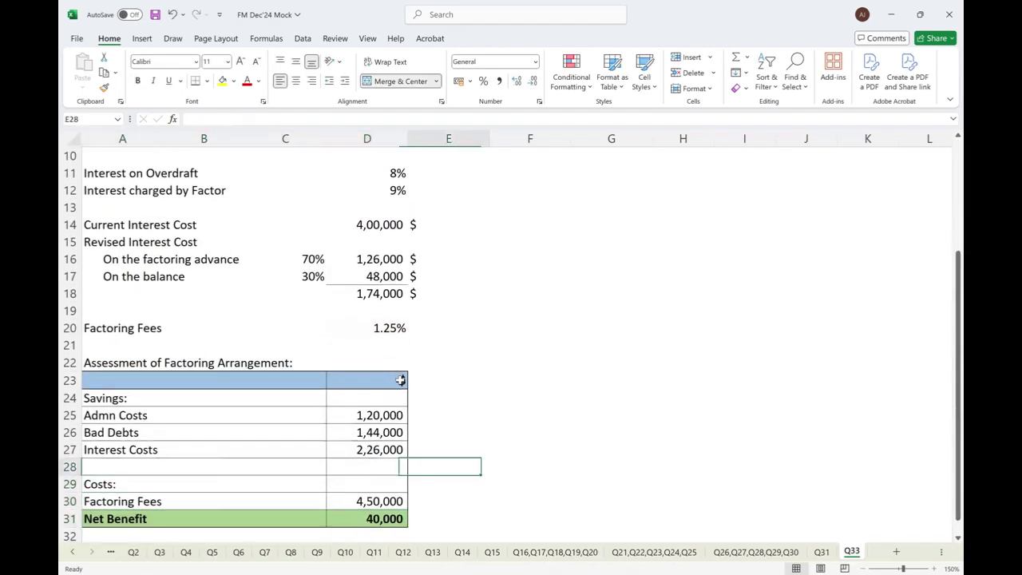
pyautogui.press('Left')
pyautogui.press('Up')
pyautogui.press('Up')
pyautogui.press('Up')
pyautogui.hotkey('shift', 'Down')
pyautogui.hotkey('shift', 'Down')
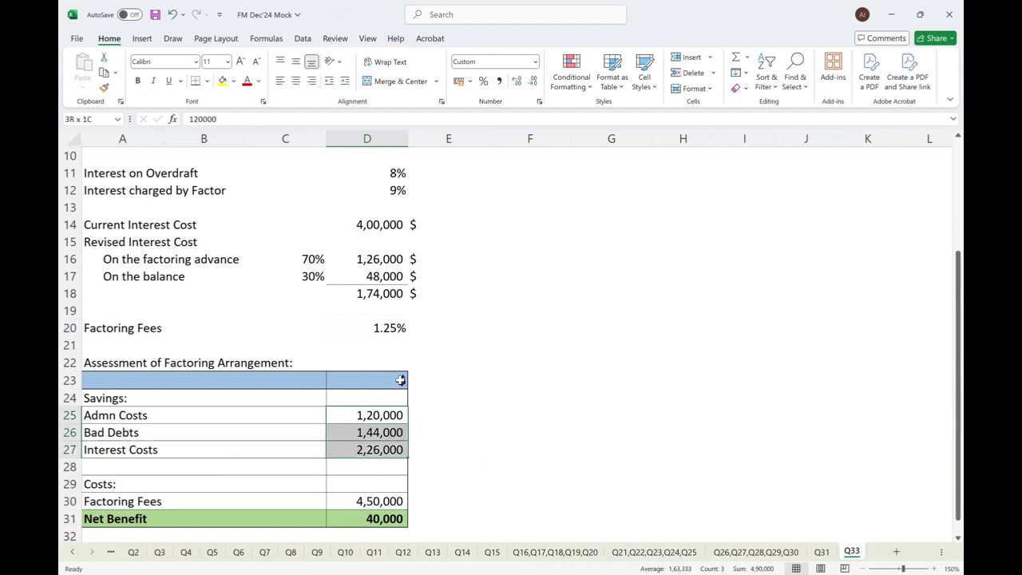
# Step: Inspect the net benefit formula in D31, close it without changes and return to the workings at the sheet's beginning
pyautogui.scroll(-1, 370, 453)
pyautogui.press('Down')
pyautogui.press('Down')
pyautogui.press('Down')
pyautogui.press('Down')
pyautogui.press('Down')
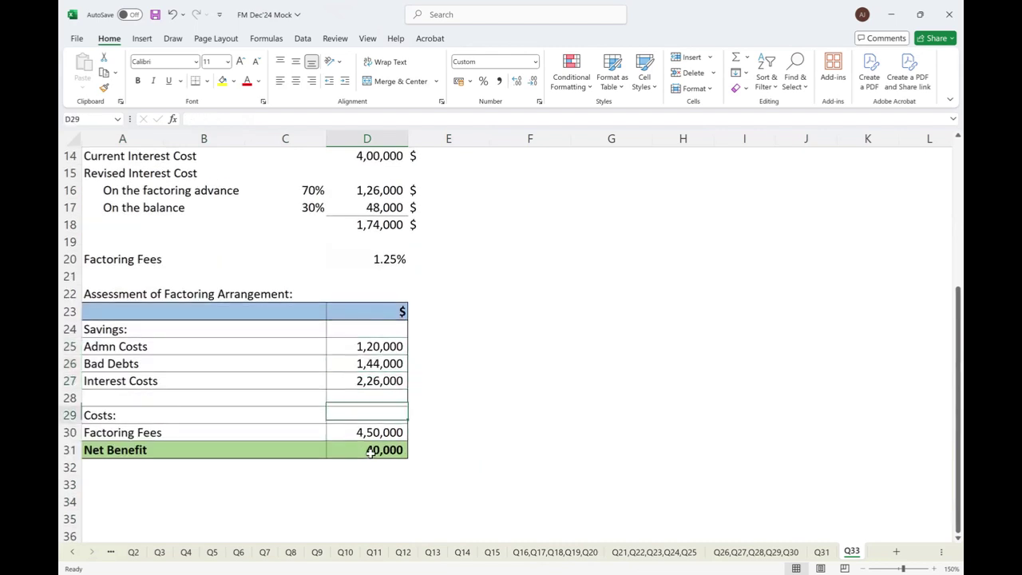
pyautogui.press('Down')
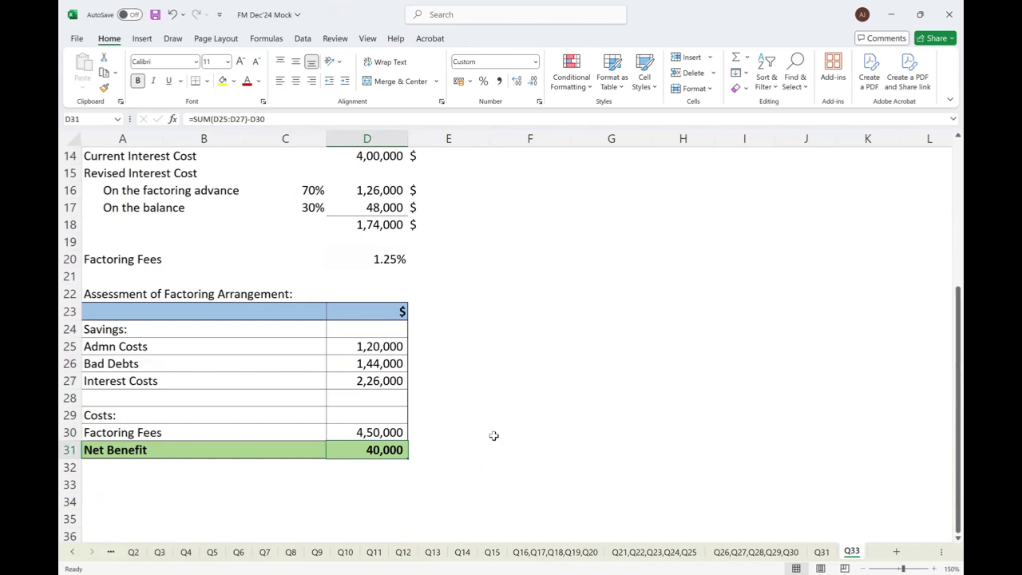
pyautogui.press('F2')
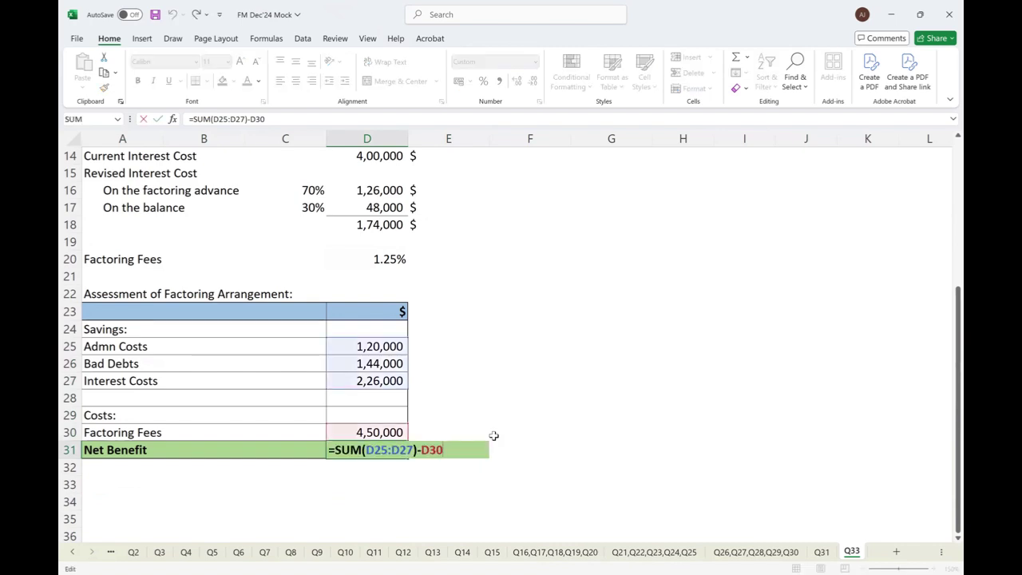
pyautogui.press('Escape')
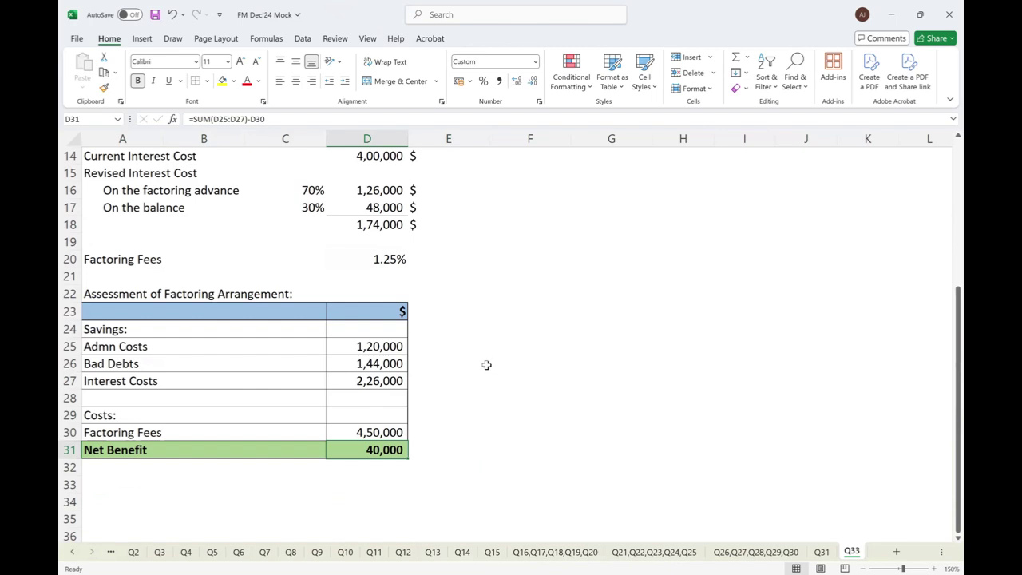
pyautogui.scroll(3, 486, 365)
pyautogui.scroll(2, 487, 365)
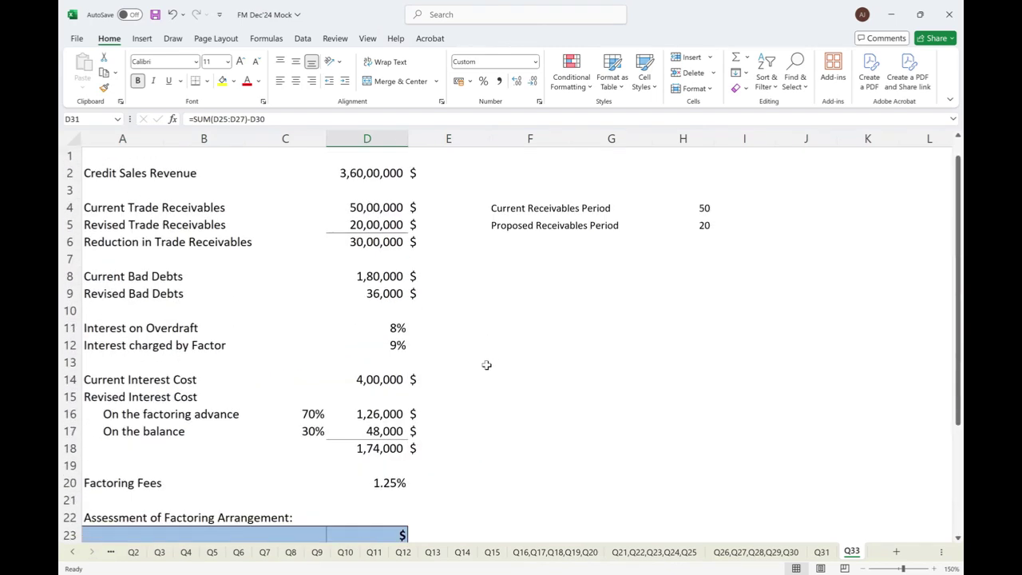